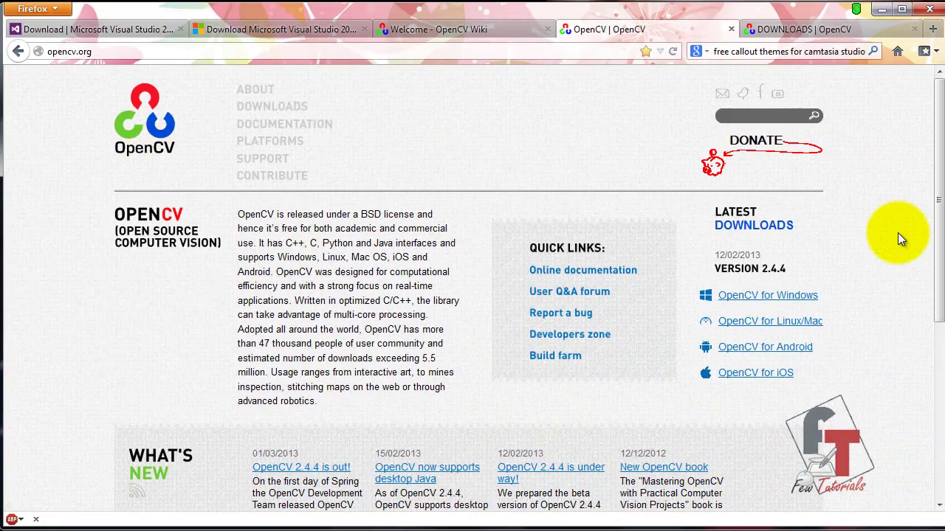
Open the Downloads page of the OpenCV website.
{"action": "mouse_move", "coordinate": [940, 141]}
{"action": "left_mouse_down"}
{"action": "mouse_move", "coordinate": [938, 248]}
{"action": "mouse_move", "coordinate": [922, 268]}
{"action": "mouse_move", "coordinate": [930, 303]}
{"action": "mouse_move", "coordinate": [932, 138]}
{"action": "left_mouse_up"}
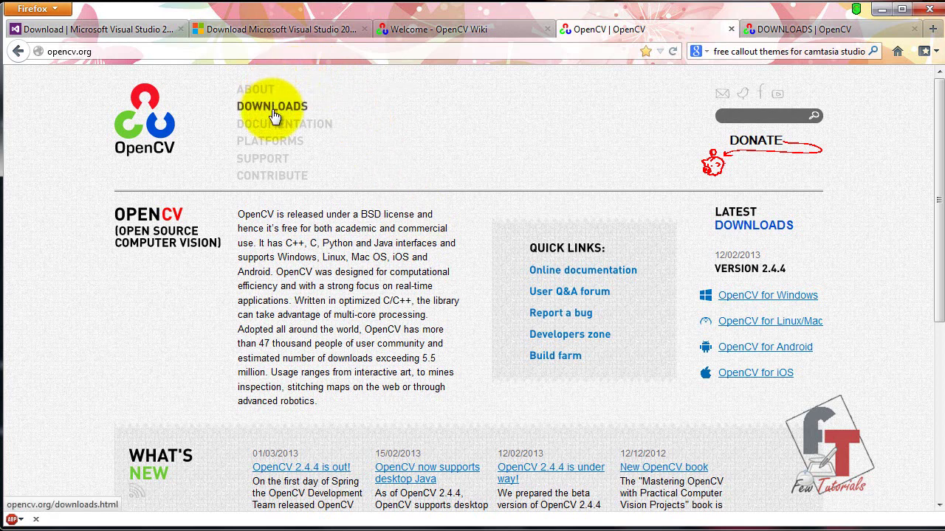
{"action": "mouse_move", "coordinate": [275, 125]}
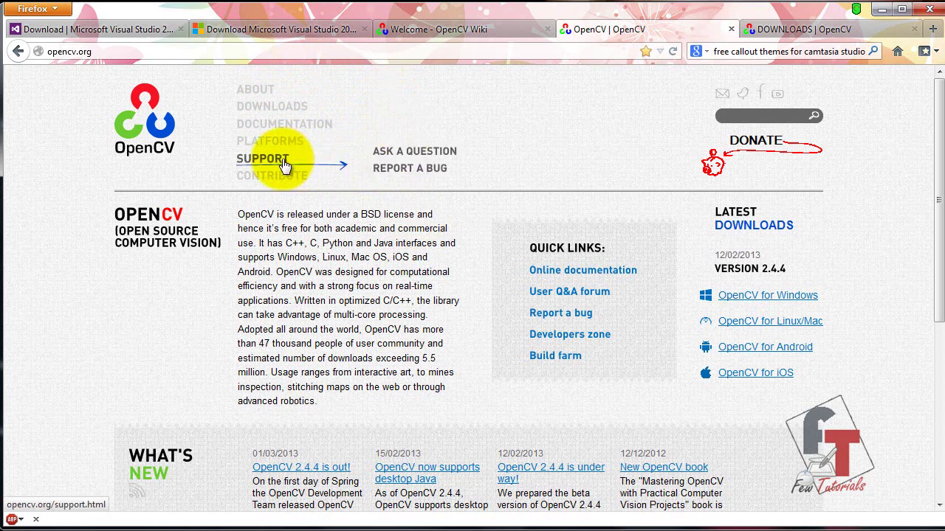
{"action": "mouse_move", "coordinate": [283, 152]}
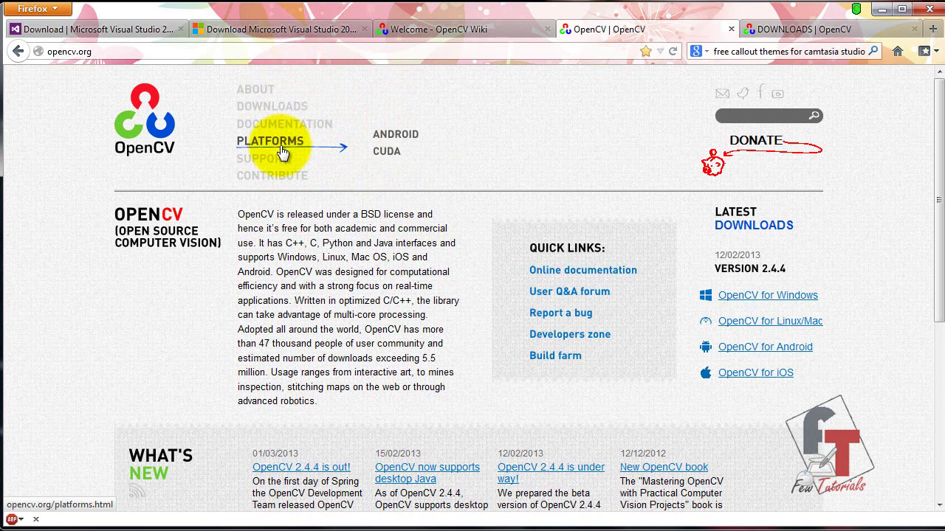
{"action": "scroll", "coordinate": [378, 284], "scroll_direction": "down", "scroll_amount": 3}
{"action": "scroll", "coordinate": [378, 284], "scroll_direction": "down", "scroll_amount": 2}
{"action": "scroll", "coordinate": [753, 292], "scroll_direction": "down", "scroll_amount": 1}
{"action": "scroll", "coordinate": [753, 292], "scroll_direction": "up", "scroll_amount": 6}
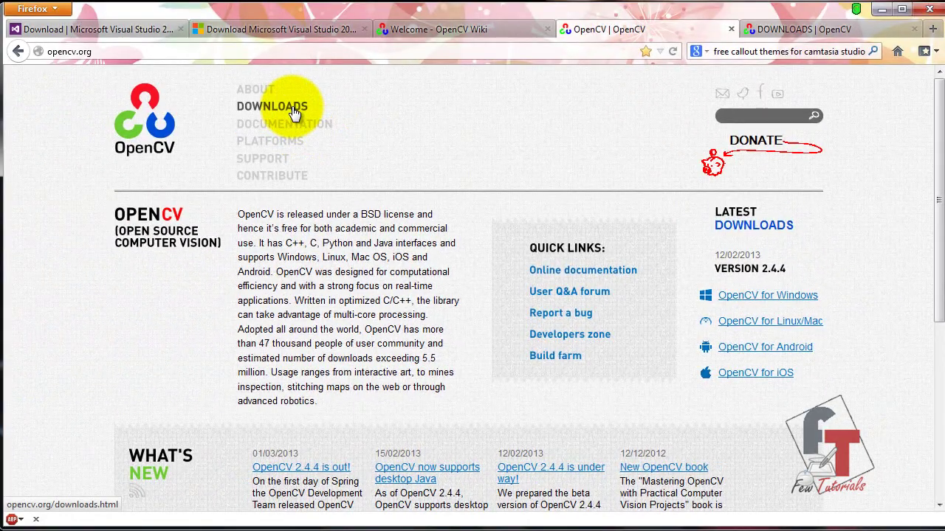
{"action": "left_click", "coordinate": [294, 111]}
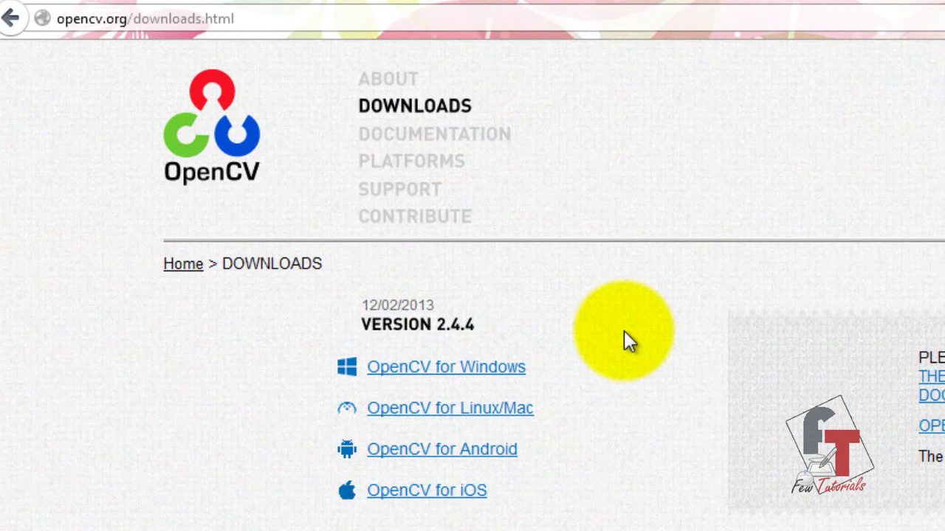
Examine the list of OpenCV releases and their platform downloads on the Downloads page.
{"action": "scroll", "coordinate": [625, 340], "scroll_direction": "down", "scroll_amount": 5}
{"action": "scroll", "coordinate": [707, 520], "scroll_direction": "down", "scroll_amount": 4}
{"action": "scroll", "coordinate": [472, 295], "scroll_direction": "down", "scroll_amount": 8}
{"action": "scroll", "coordinate": [472, 295], "scroll_direction": "down", "scroll_amount": 5}
{"action": "scroll", "coordinate": [446, 422], "scroll_direction": "up", "scroll_amount": 15}
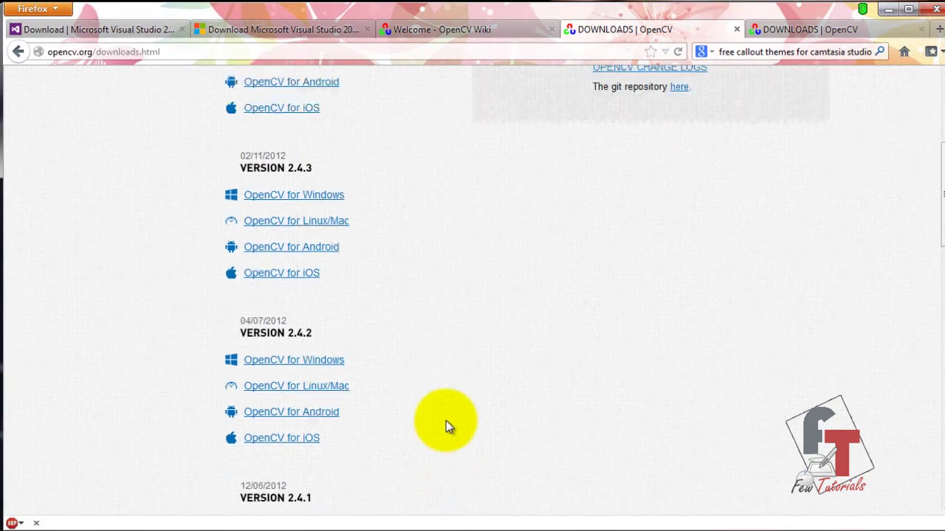
{"action": "scroll", "coordinate": [446, 422], "scroll_direction": "up", "scroll_amount": 3}
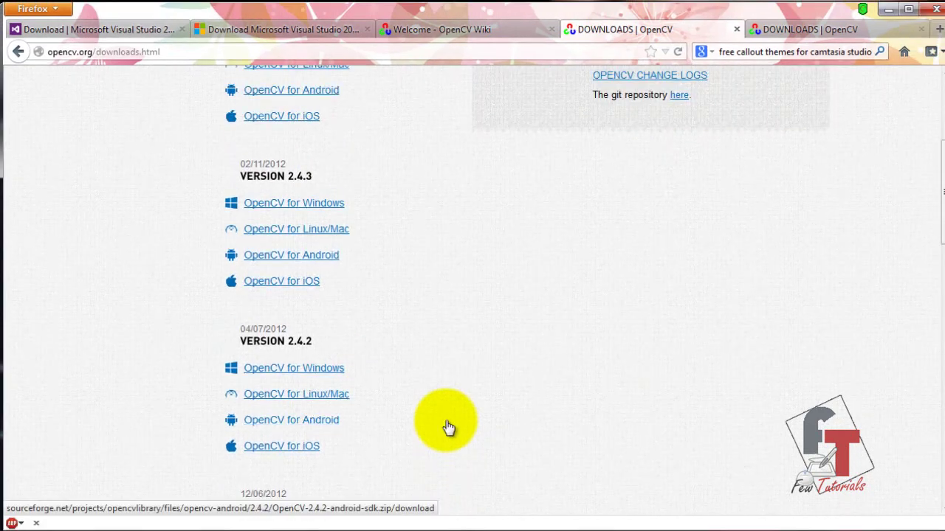
{"action": "scroll", "coordinate": [446, 426], "scroll_direction": "up", "scroll_amount": 1}
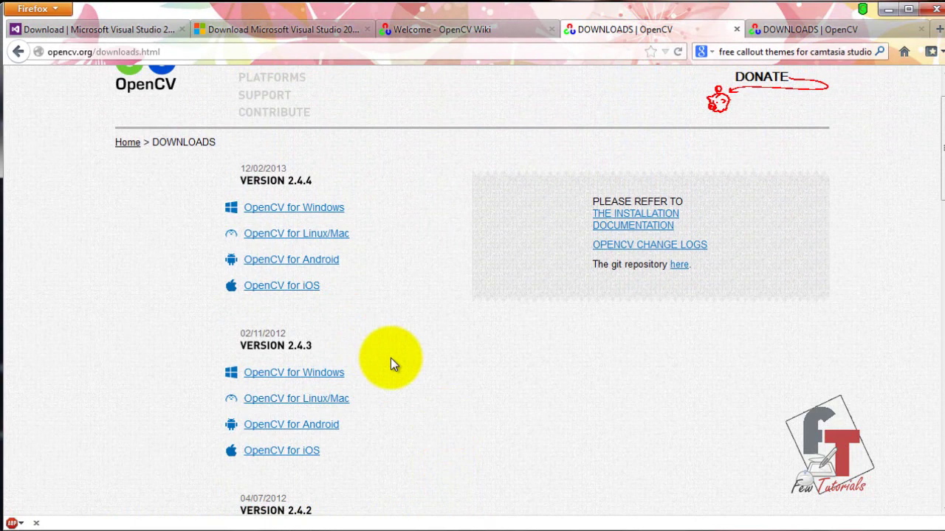
{"action": "scroll", "coordinate": [392, 364], "scroll_direction": "up", "scroll_amount": 2}
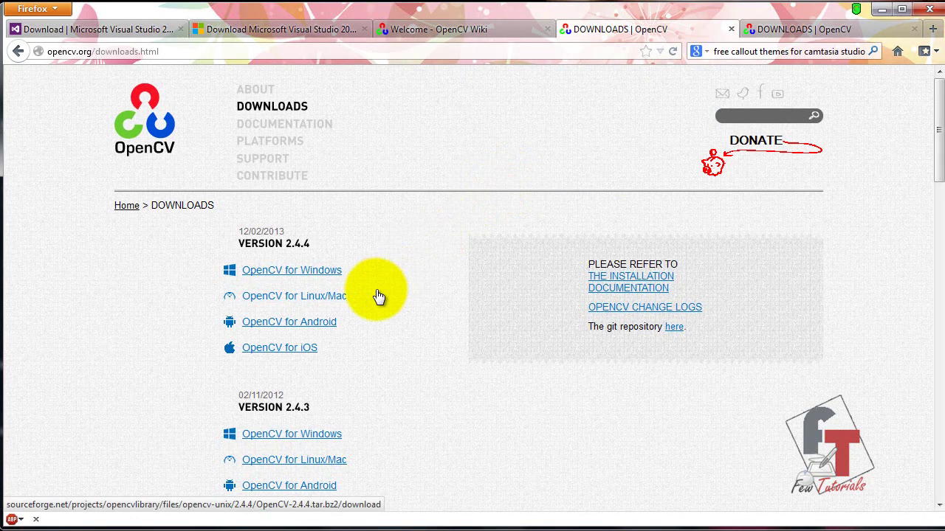
Download the OpenCV 2.4.4 installer for Windows as OpenCV-2.4.4.exe in the Programs category.
{"action": "left_click", "coordinate": [334, 276]}
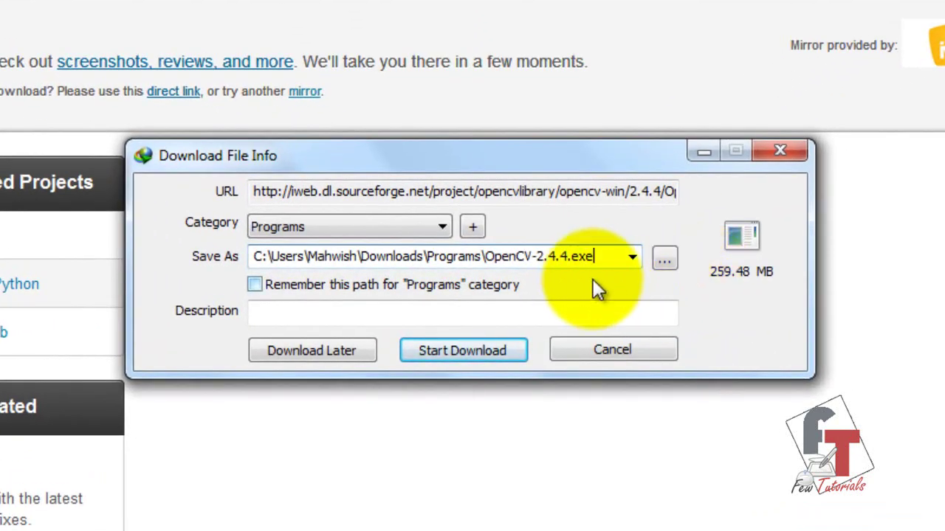
{"action": "left_click_drag", "start_coordinate": [604, 256], "coordinate": [485, 256]}
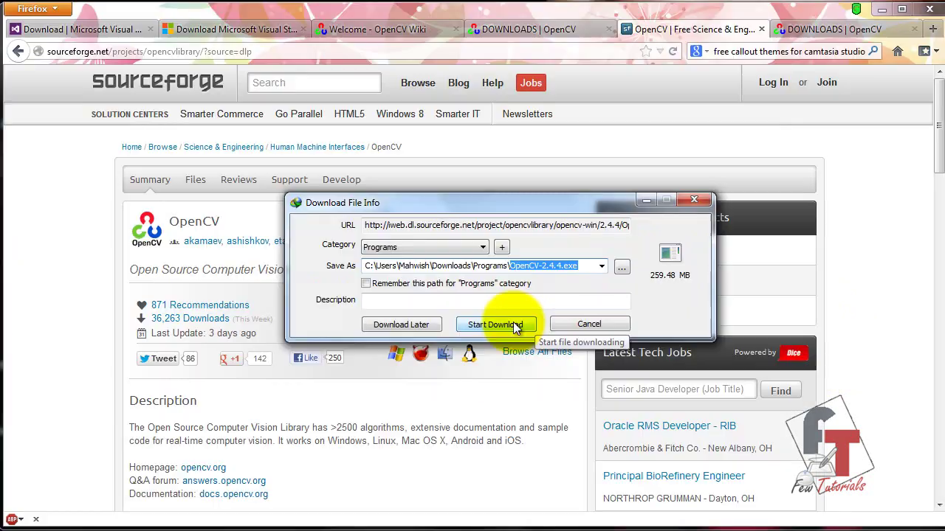
{"action": "left_click", "coordinate": [496, 355]}
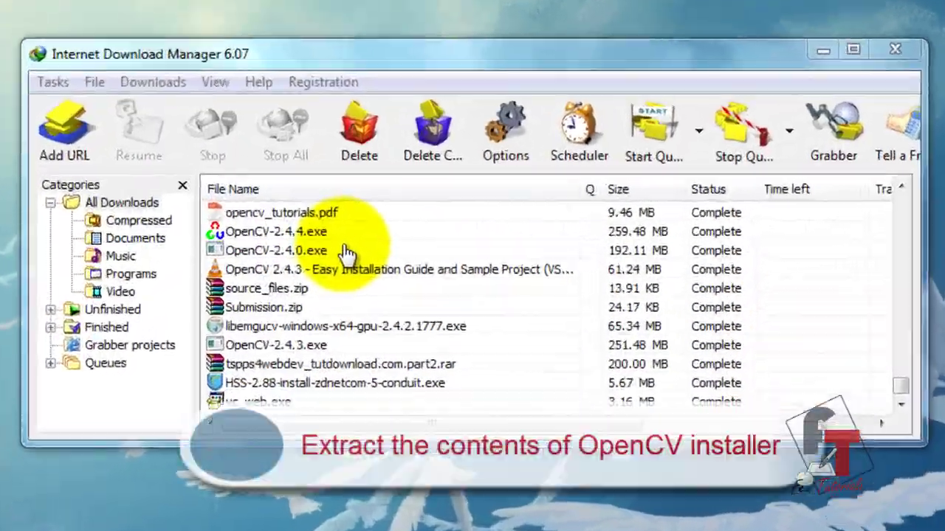
Run the downloaded OpenCV-2.4.4.exe from Internet Download Manager, close its file properties and minimize the download manager.
{"action": "left_click", "coordinate": [328, 232]}
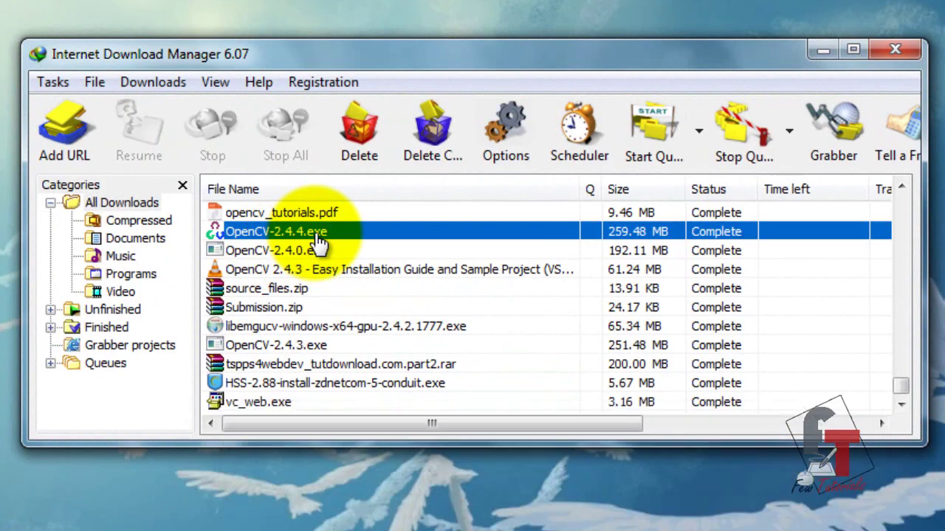
{"action": "double_click", "coordinate": [316, 234]}
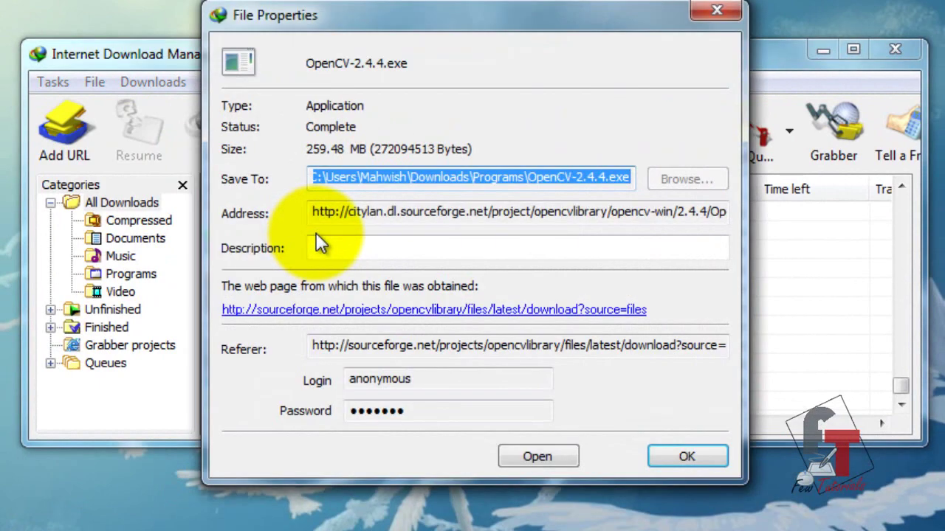
{"action": "left_click", "coordinate": [530, 453]}
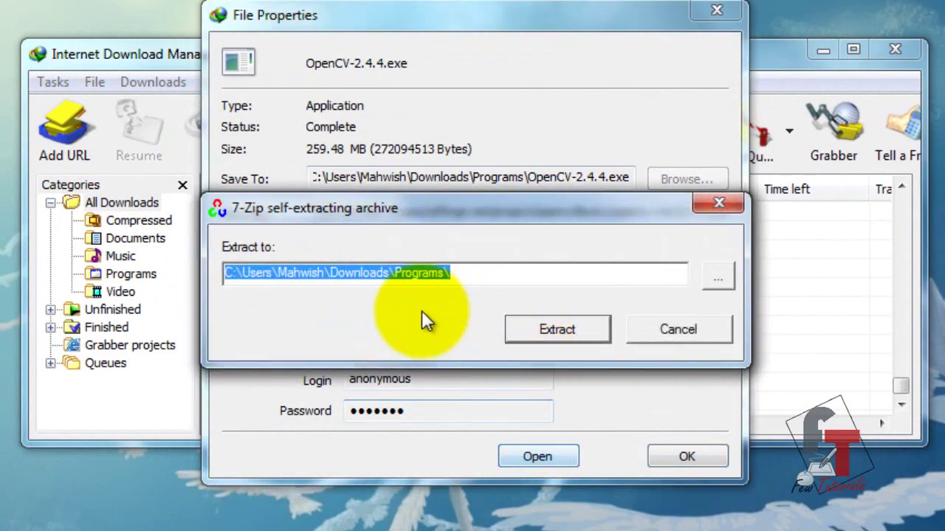
{"action": "left_click", "coordinate": [717, 11]}
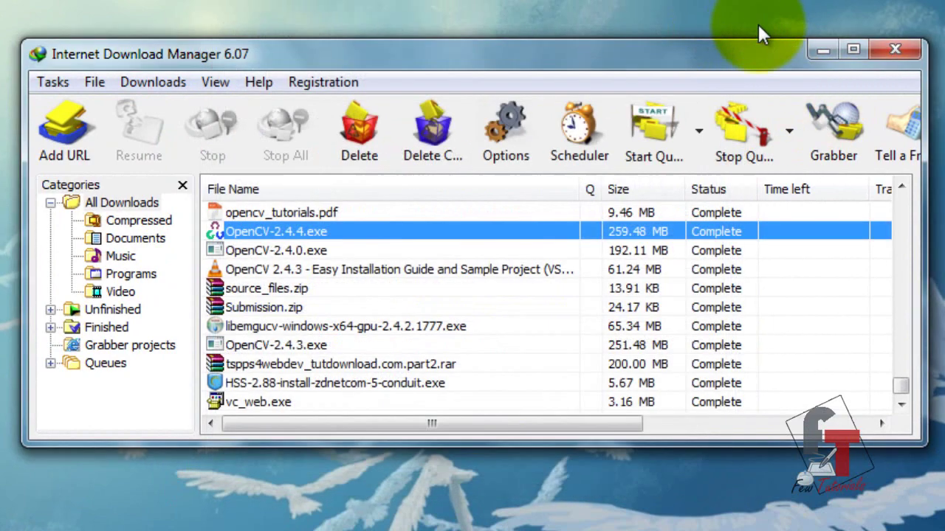
{"action": "left_click", "coordinate": [822, 50]}
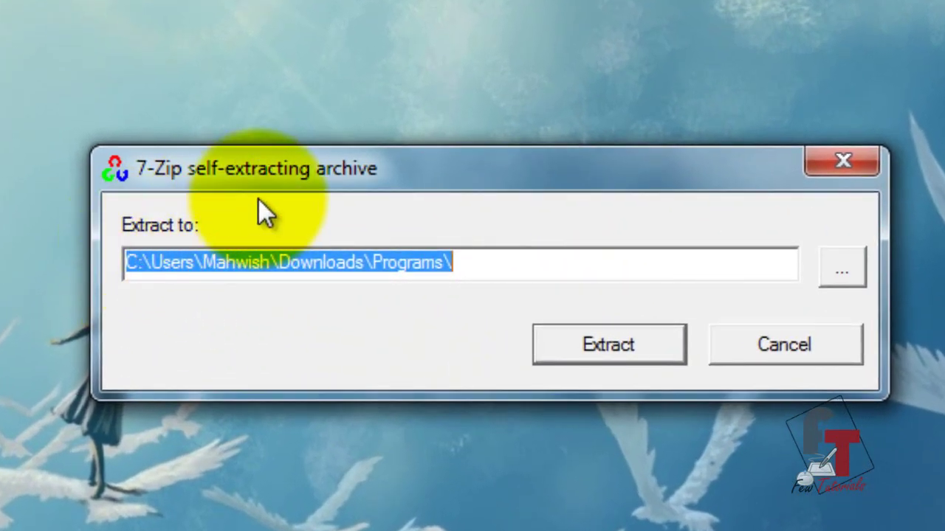
Set the self-extracting archive's destination to C:\ and extract the OpenCV files there.
{"action": "left_click", "coordinate": [474, 260]}
{"action": "left_click_drag", "start_coordinate": [474, 259], "coordinate": [156, 275]}
{"action": "key", "text": "BackSpace"}
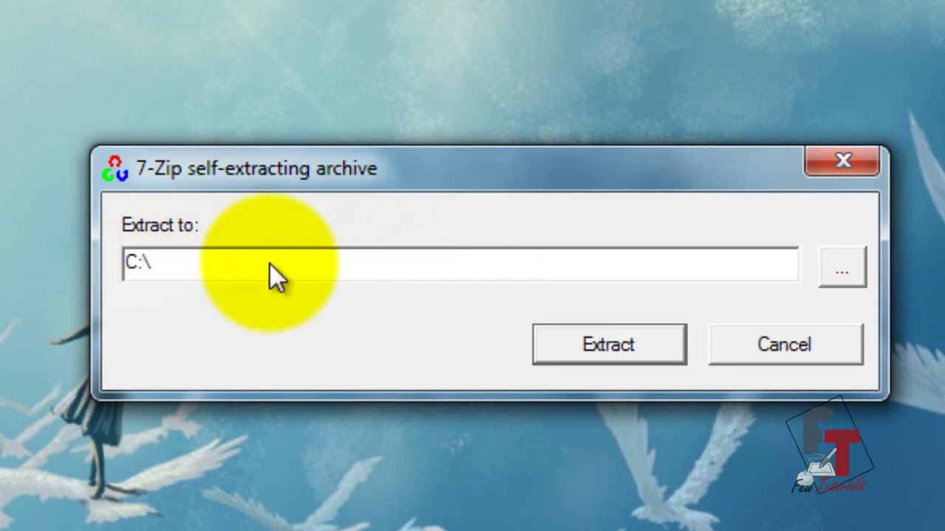
{"action": "left_click", "coordinate": [563, 335]}
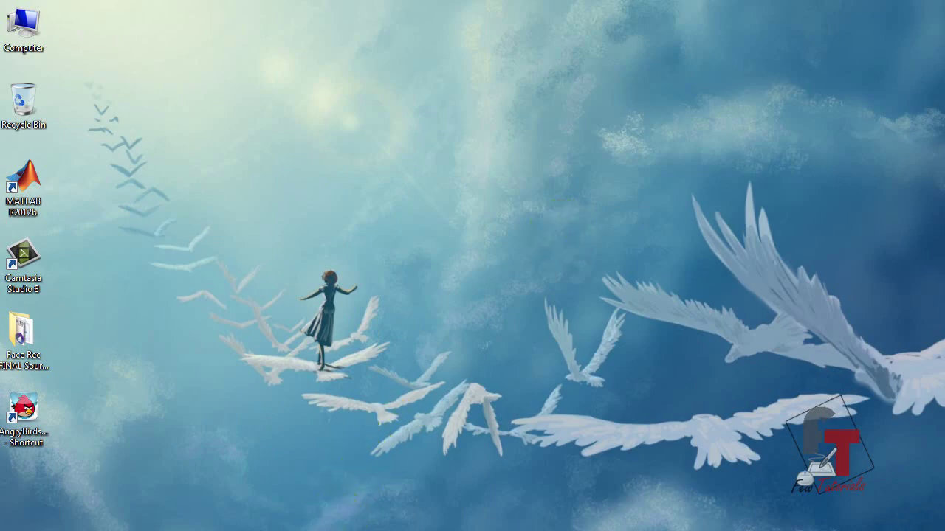
Switch to Windows Explorer, examine the contents of the extracted opencv folder on drive C and return to the drive's root.
{"action": "left_click", "coordinate": [333, 525]}
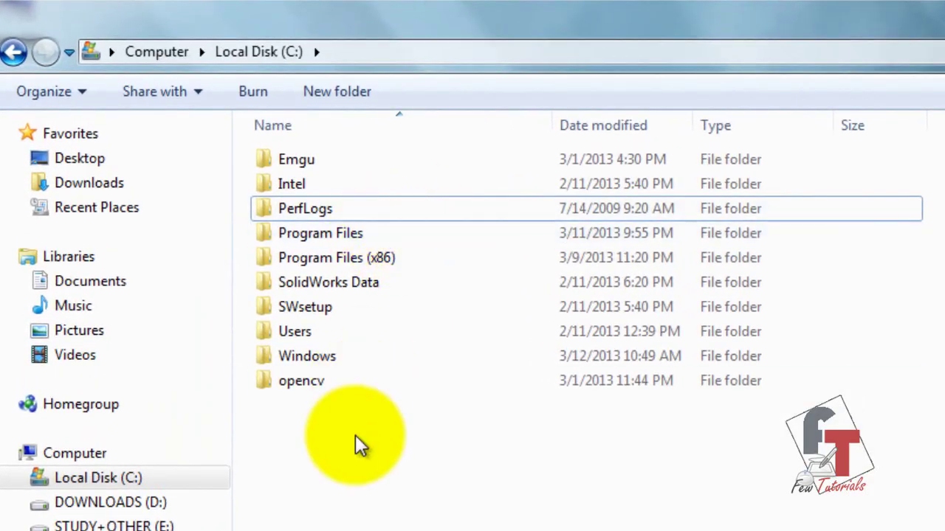
{"action": "left_click", "coordinate": [326, 379]}
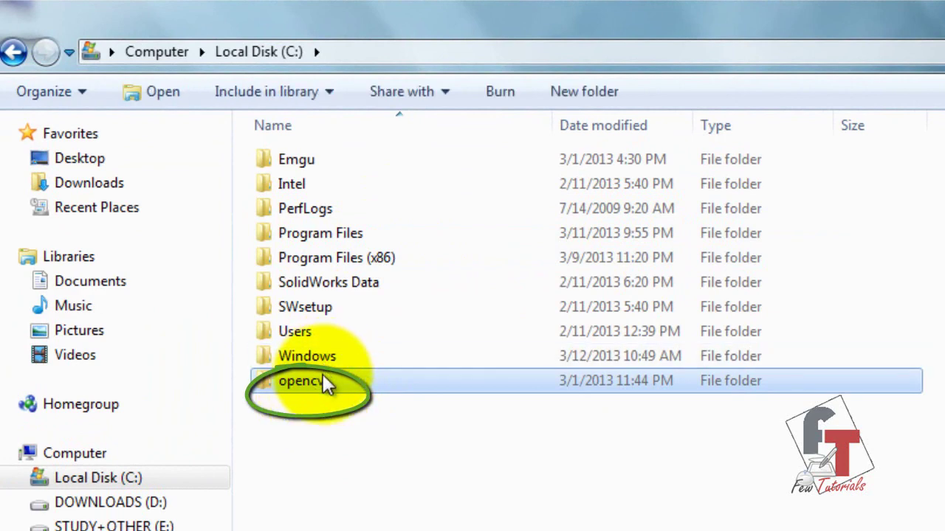
{"action": "double_click", "coordinate": [322, 377]}
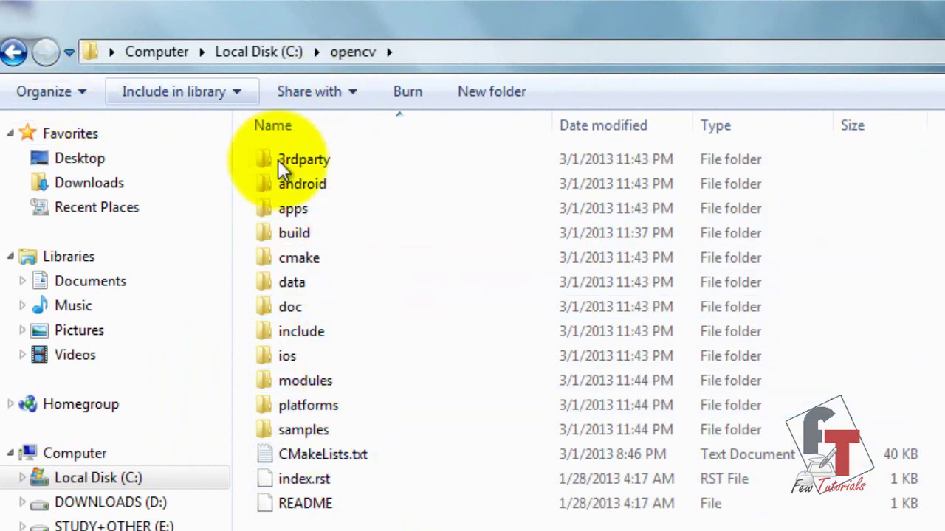
{"action": "left_click", "coordinate": [14, 53]}
Rename the opencv folder on drive C to "OpenCV 2.4.4".
{"action": "left_click", "coordinate": [318, 208]}
{"action": "left_click", "coordinate": [317, 207]}
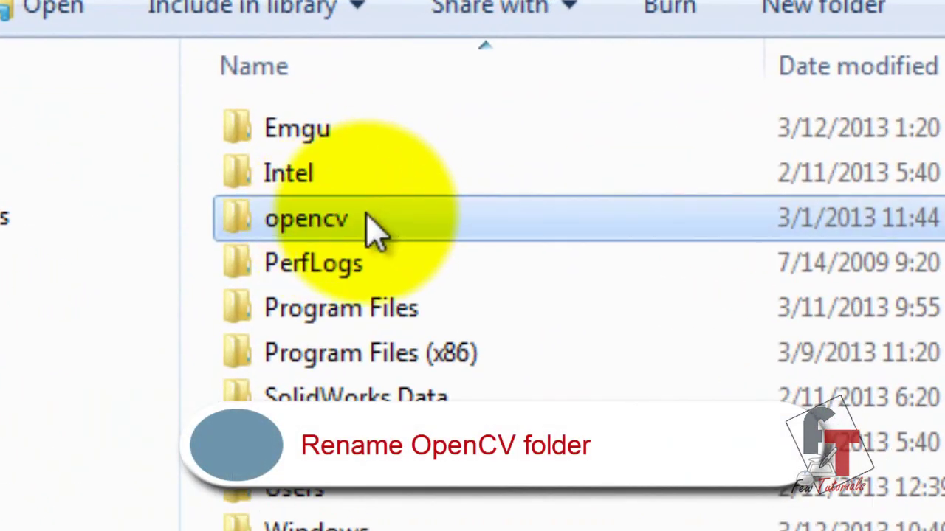
{"action": "left_click", "coordinate": [365, 220]}
{"action": "left_click", "coordinate": [295, 234]}
{"action": "left_click_drag", "start_coordinate": [296, 234], "coordinate": [251, 251]}
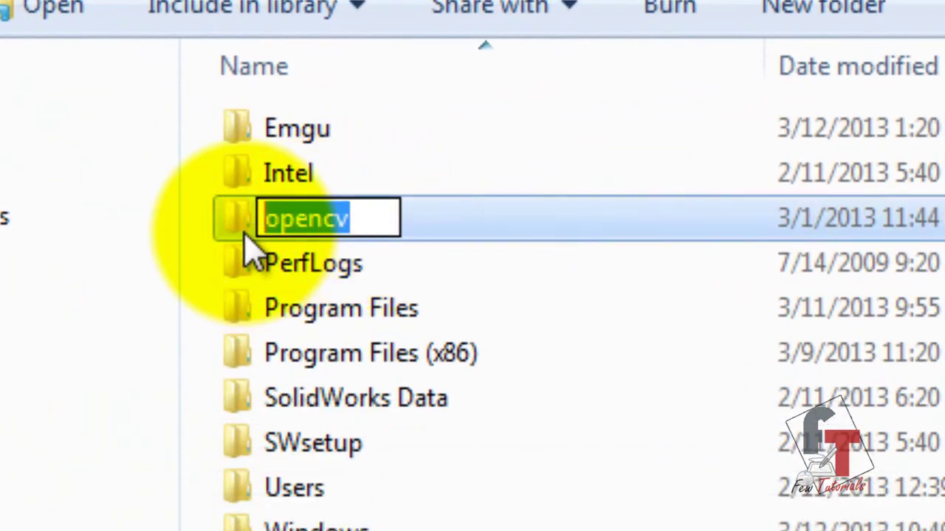
{"action": "type", "text": "Op"}
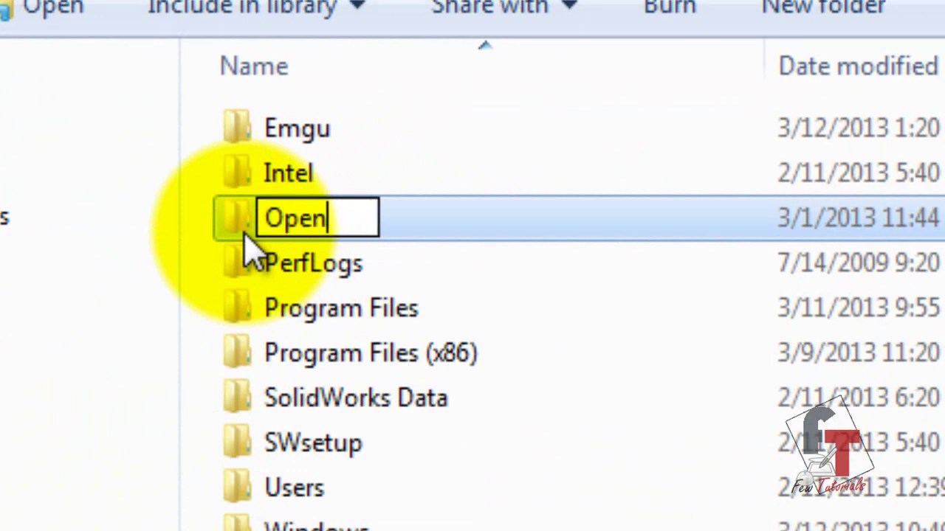
{"action": "type", "text": "enCV 2.4.4"}
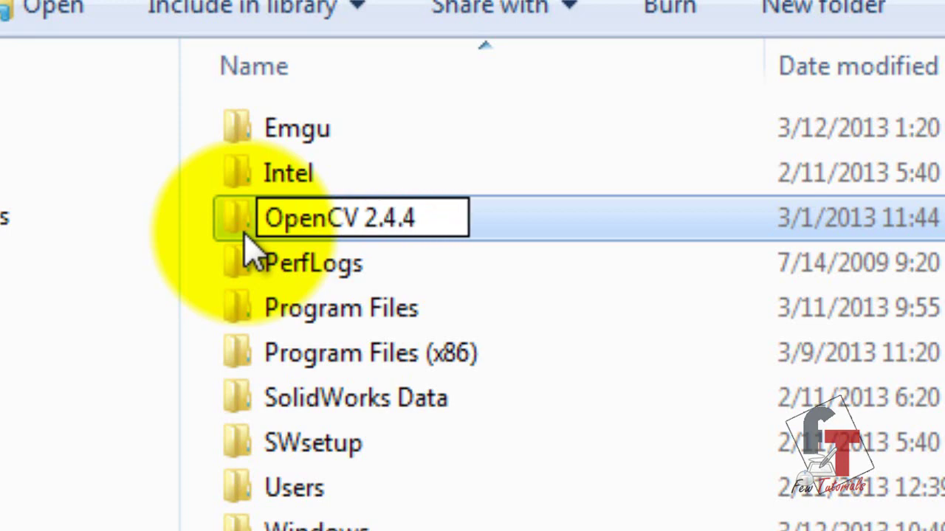
{"action": "key", "text": "Return"}
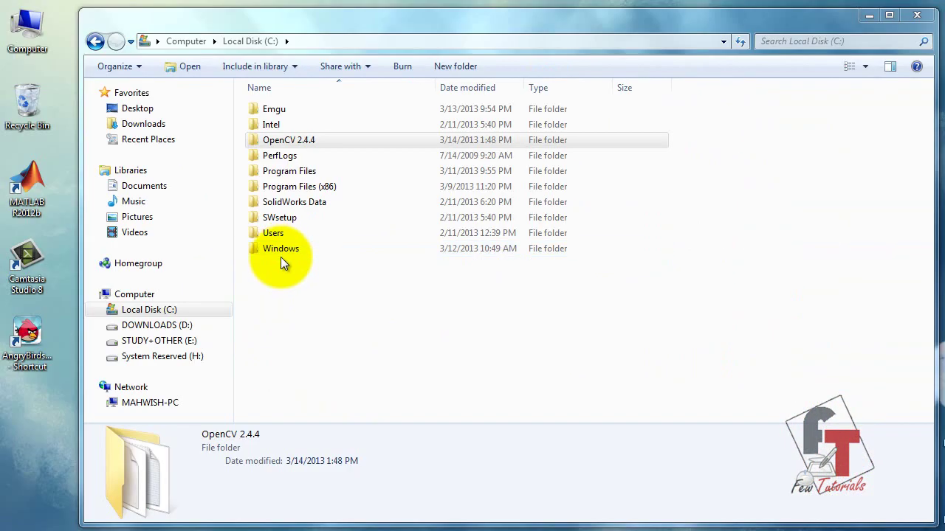
Open the build folder inside the OpenCV 2.4.4 folder to view its contents.
{"action": "left_click", "coordinate": [290, 146]}
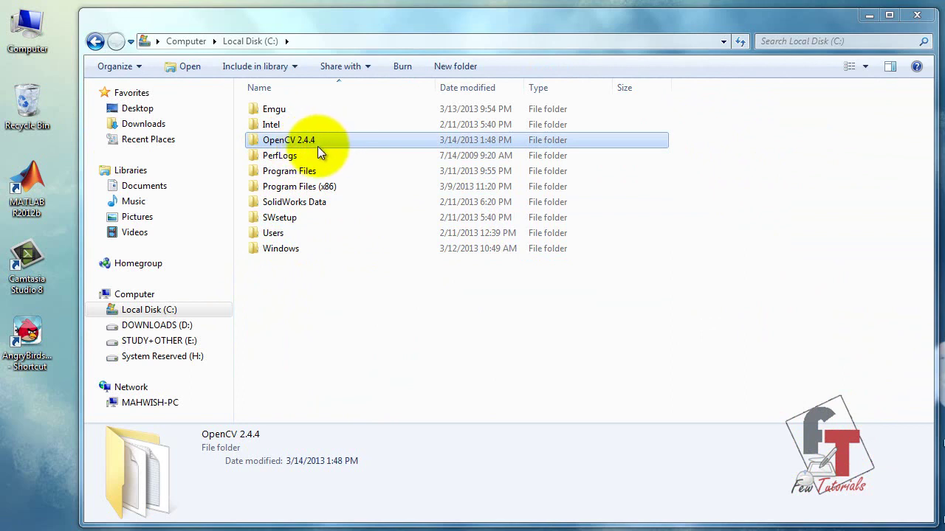
{"action": "double_click", "coordinate": [318, 143]}
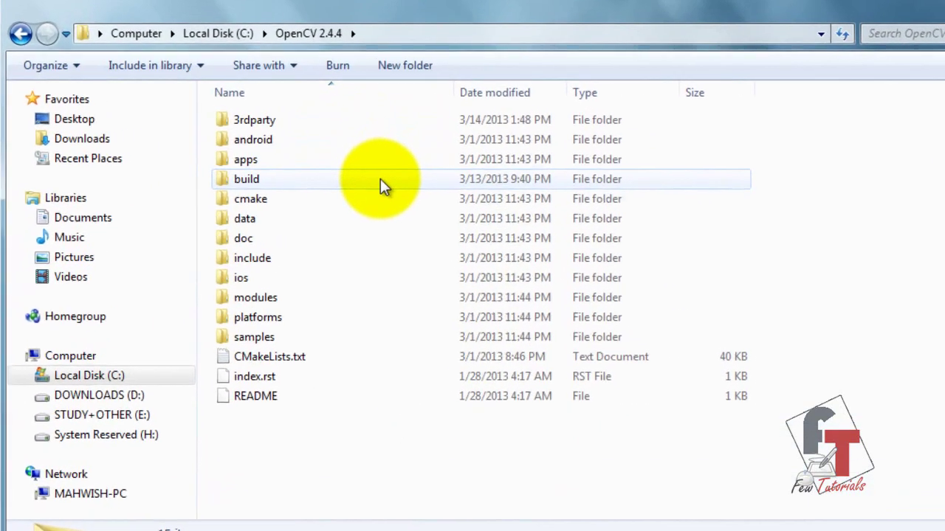
{"action": "mouse_move", "coordinate": [380, 181]}
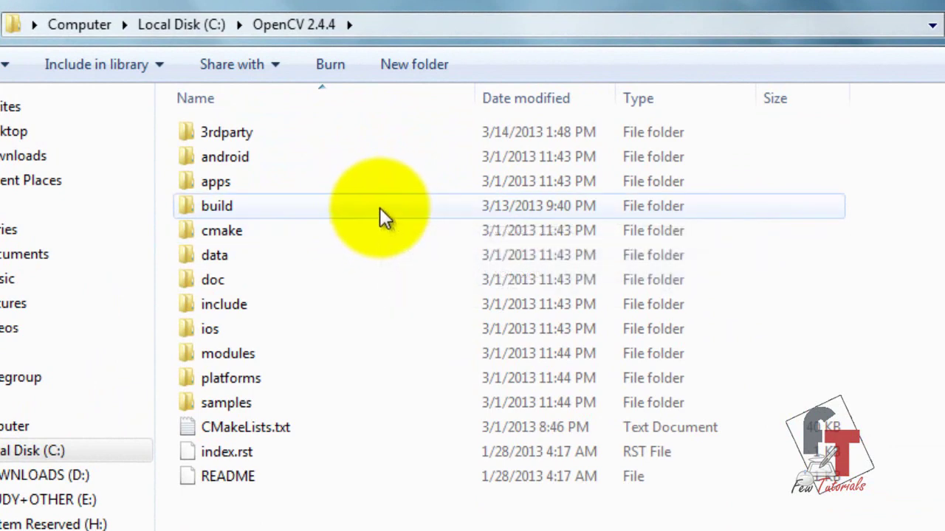
{"action": "mouse_move", "coordinate": [380, 207]}
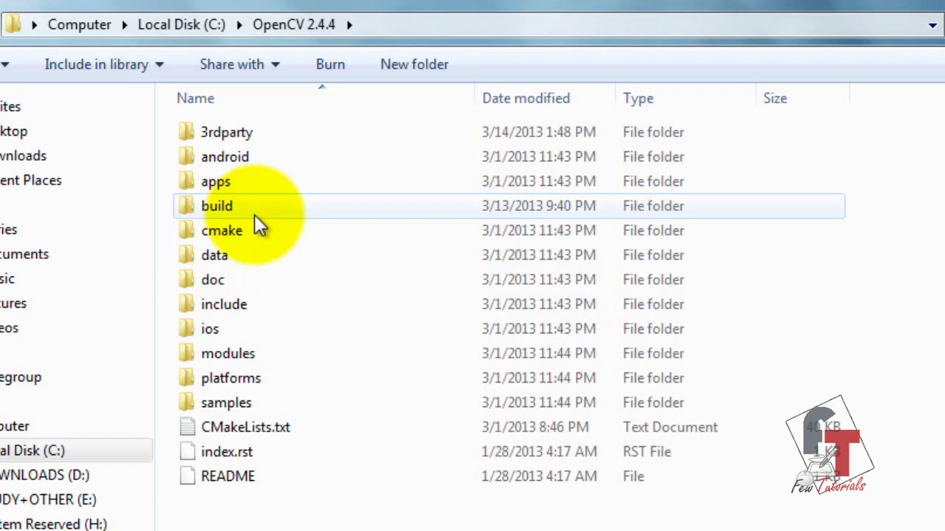
{"action": "left_click", "coordinate": [255, 214]}
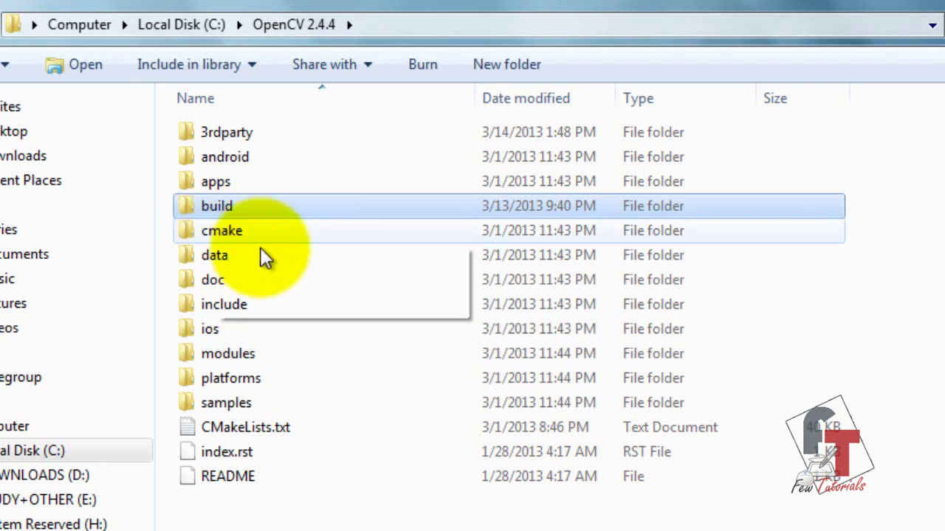
{"action": "double_click", "coordinate": [254, 210]}
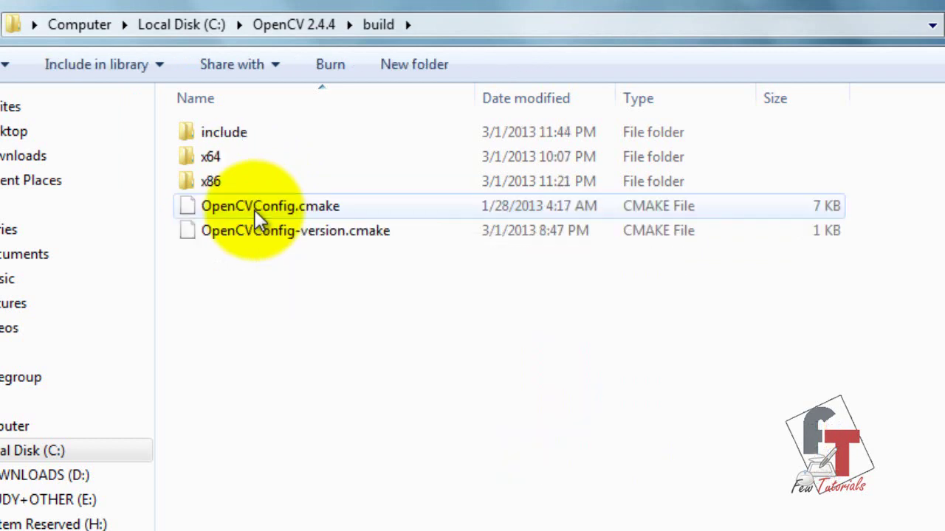
Open the opencv subfolder of the build's include folder to view its header files.
{"action": "left_click", "coordinate": [239, 133]}
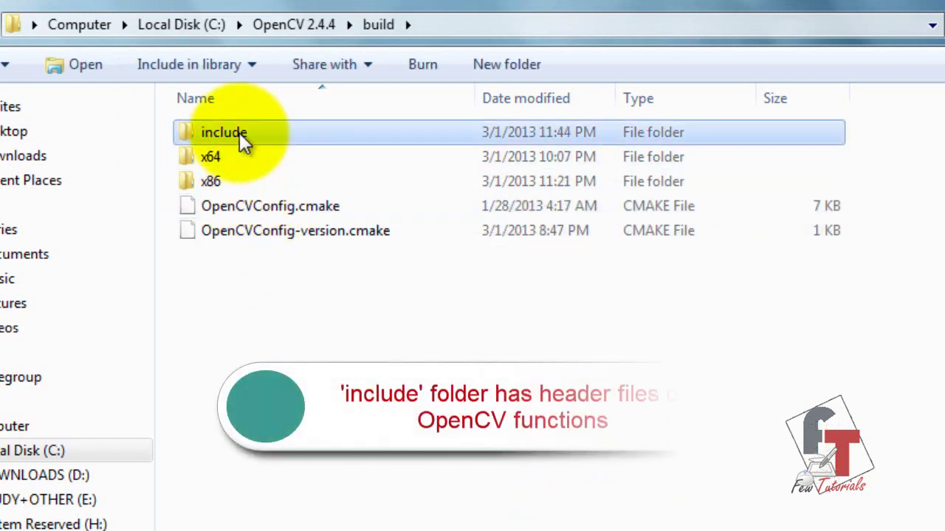
{"action": "double_click", "coordinate": [313, 134]}
{"action": "double_click", "coordinate": [313, 132]}
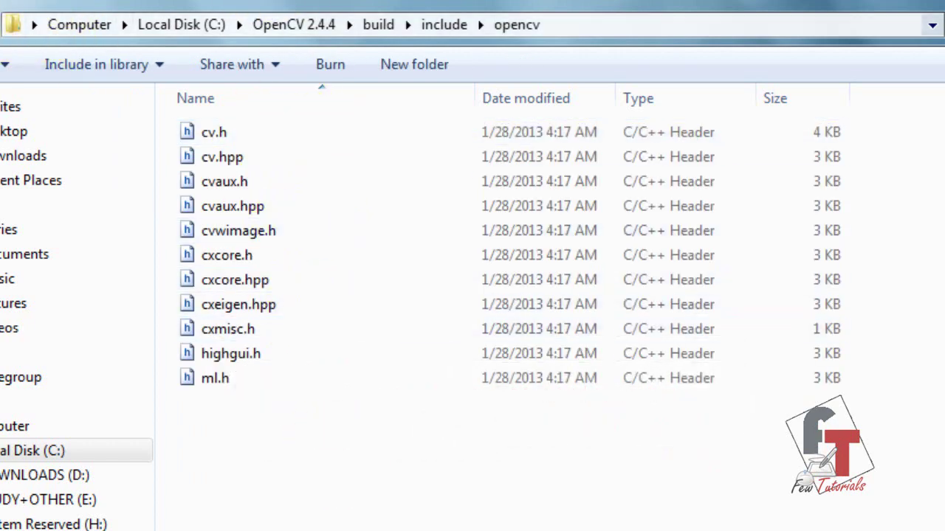
View the contents of the opencv2 subfolder inside include and return to the build folder.
{"action": "key", "text": "BackSpace"}
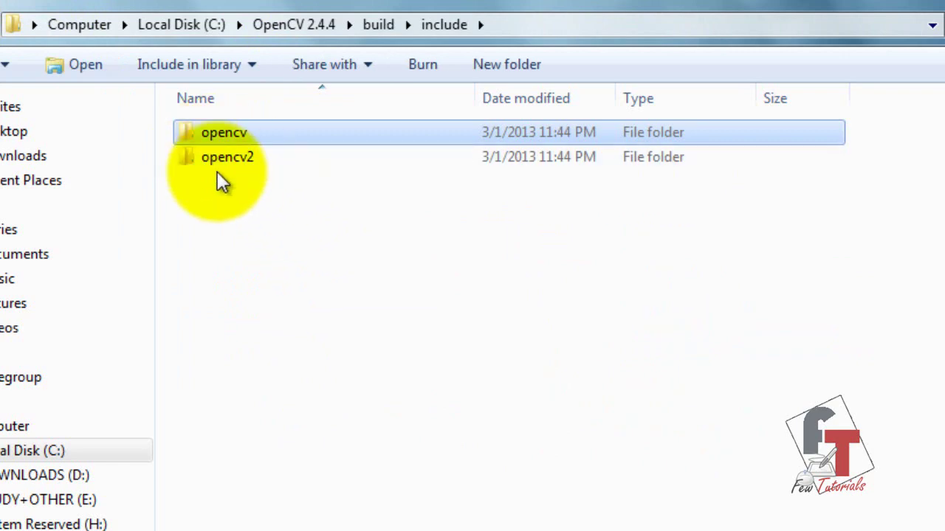
{"action": "left_click", "coordinate": [217, 161]}
{"action": "double_click", "coordinate": [217, 161]}
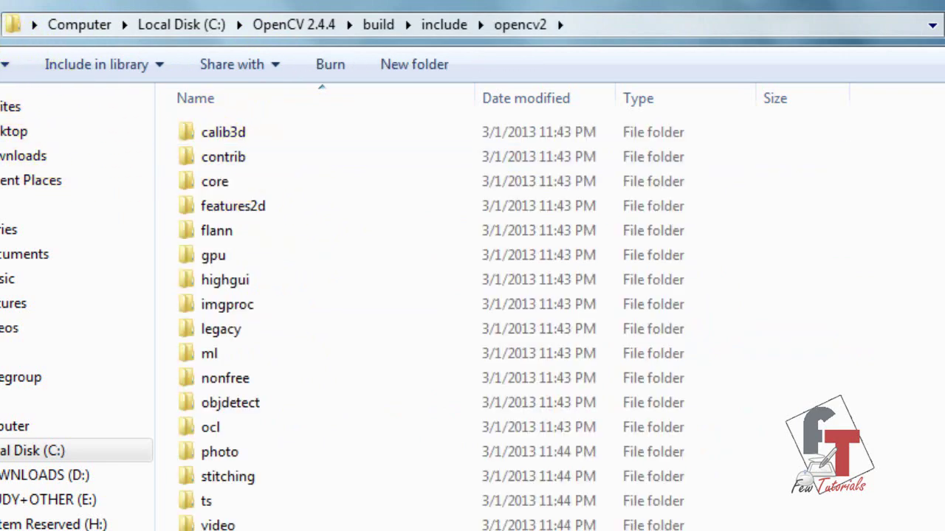
{"action": "key", "text": "BackSpace"}
{"action": "key", "text": "BackSpace"}
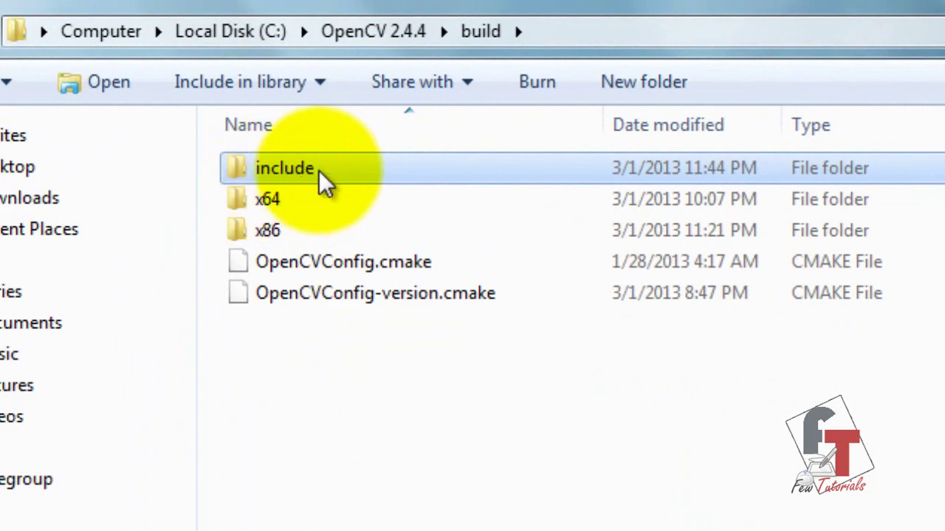
Open the include folder, display its full path and return to the build folder.
{"action": "double_click", "coordinate": [477, 170]}
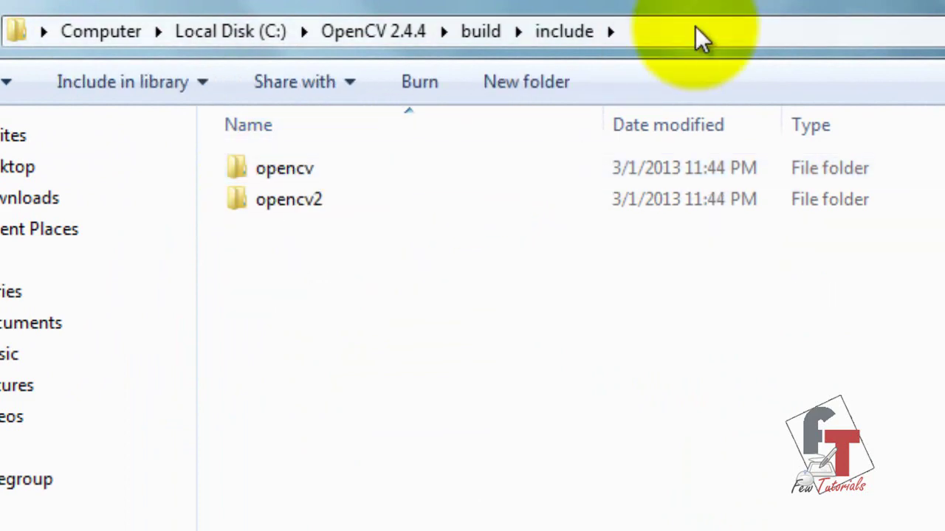
{"action": "left_click", "coordinate": [698, 33]}
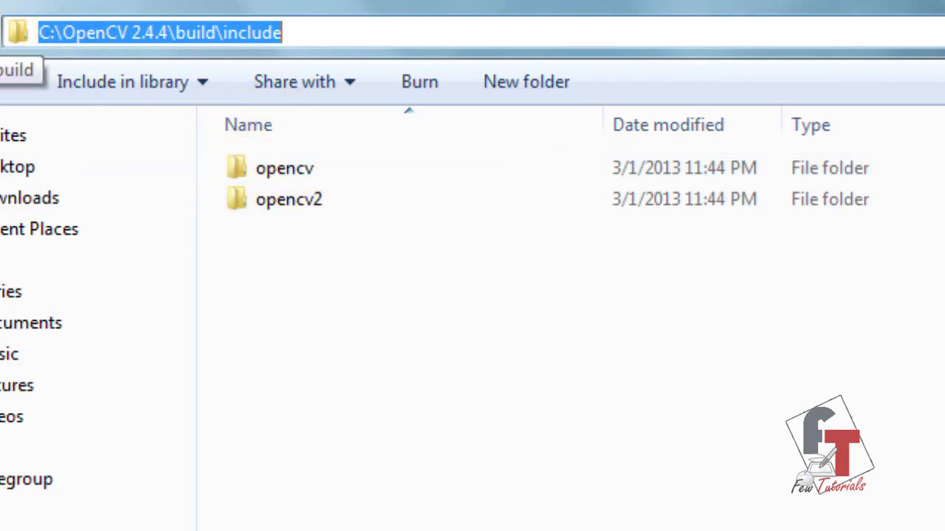
{"action": "left_click", "coordinate": [6, 37]}
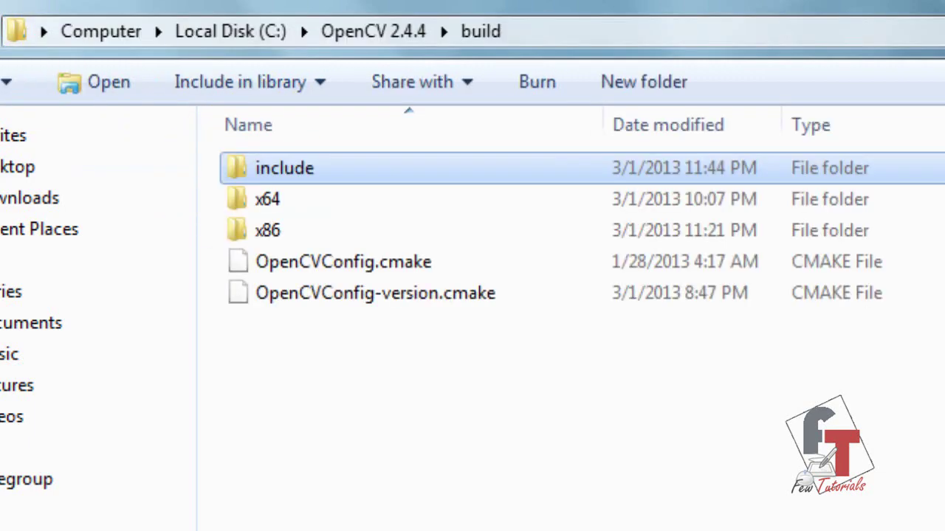
Point out the x64 and x86 platform folders in build and open x64.
{"action": "left_click", "coordinate": [475, 206]}
{"action": "left_click", "coordinate": [473, 235]}
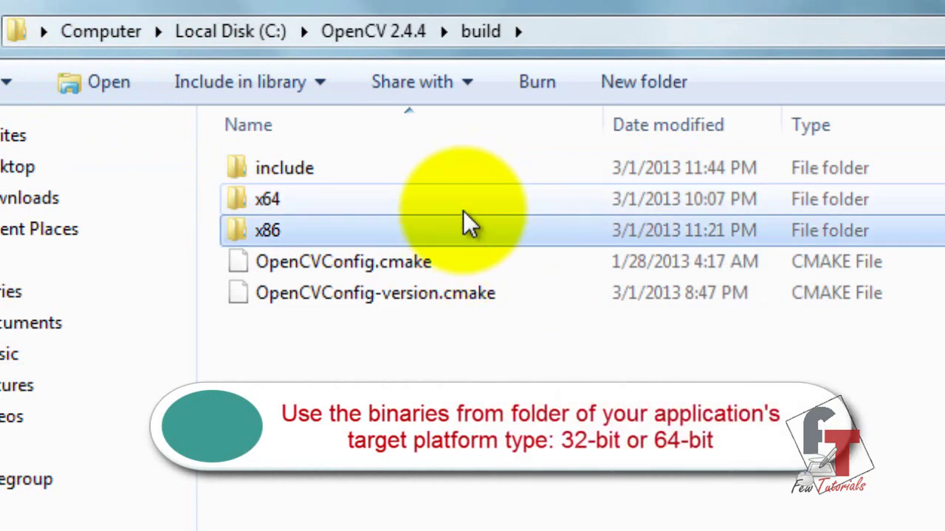
{"action": "left_click", "coordinate": [460, 210]}
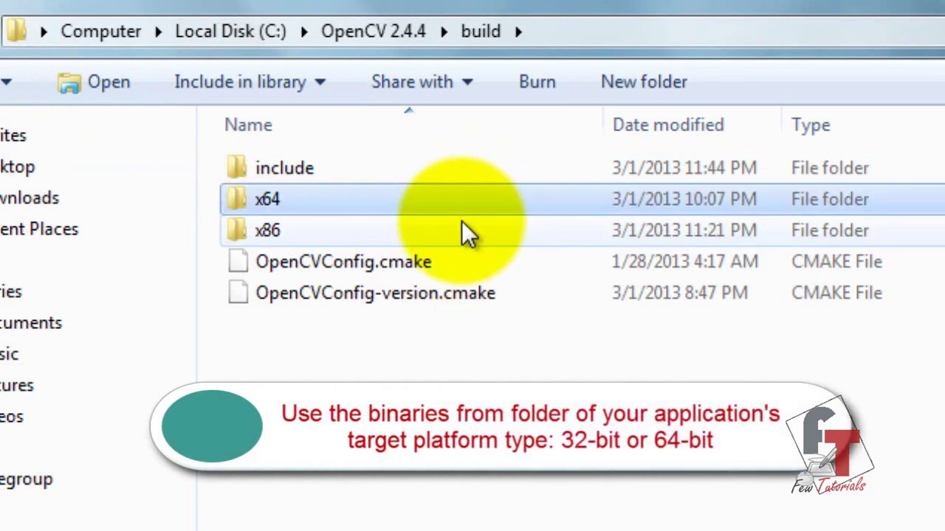
{"action": "double_click", "coordinate": [457, 200]}
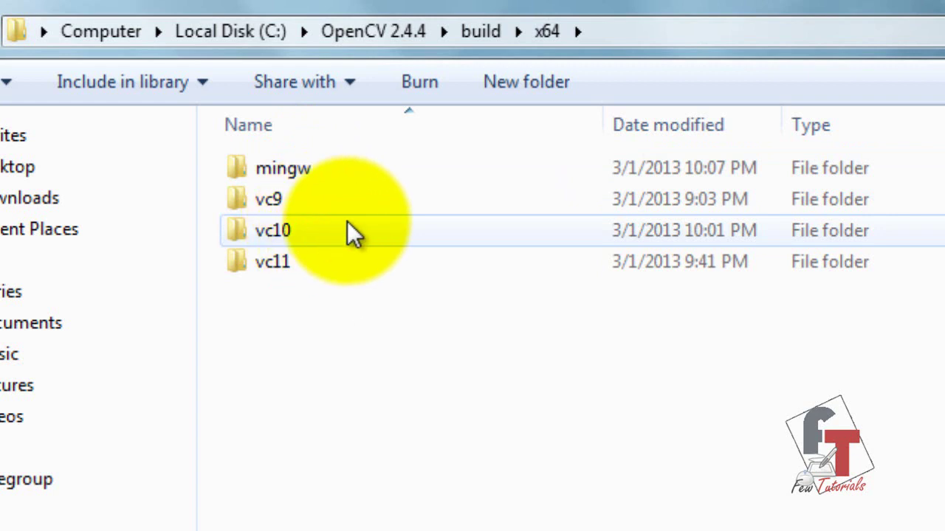
Review the compiler folders inside x64 and open vc10.
{"action": "mouse_move", "coordinate": [347, 221]}
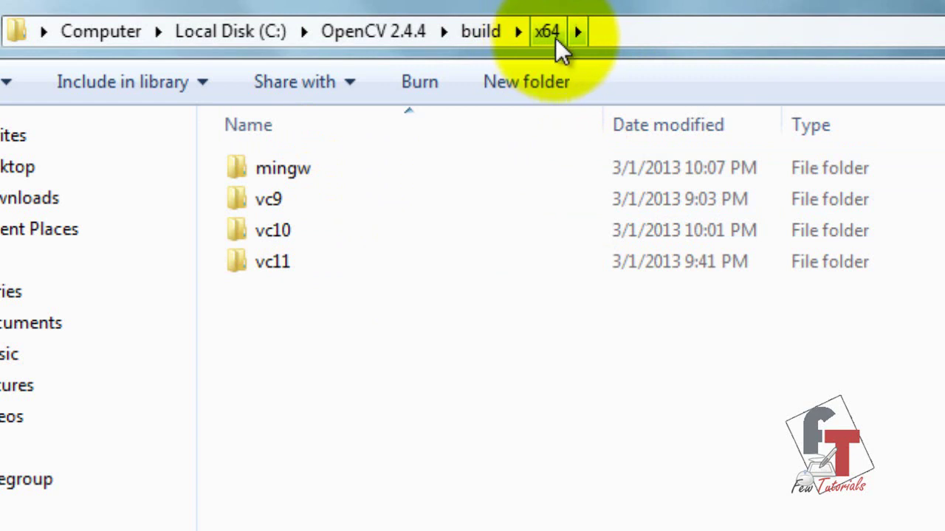
{"action": "mouse_move", "coordinate": [510, 200]}
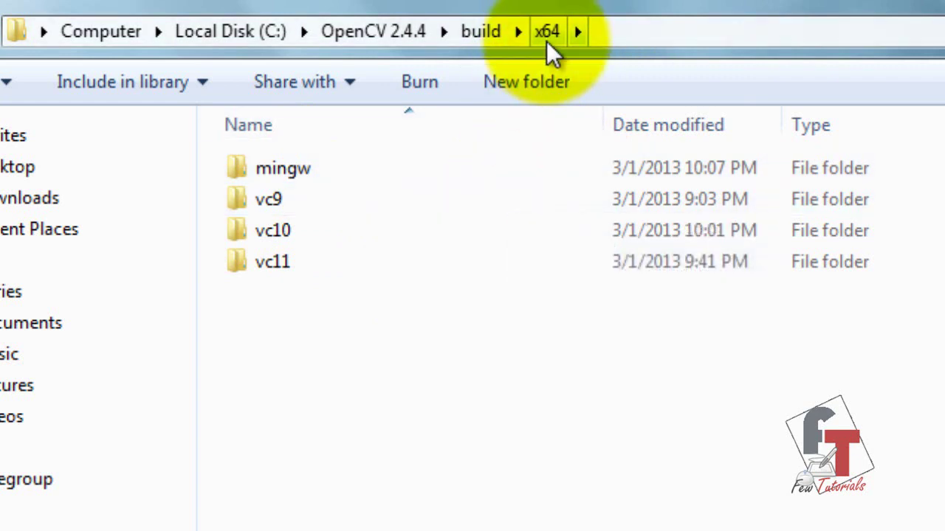
{"action": "mouse_move", "coordinate": [513, 239]}
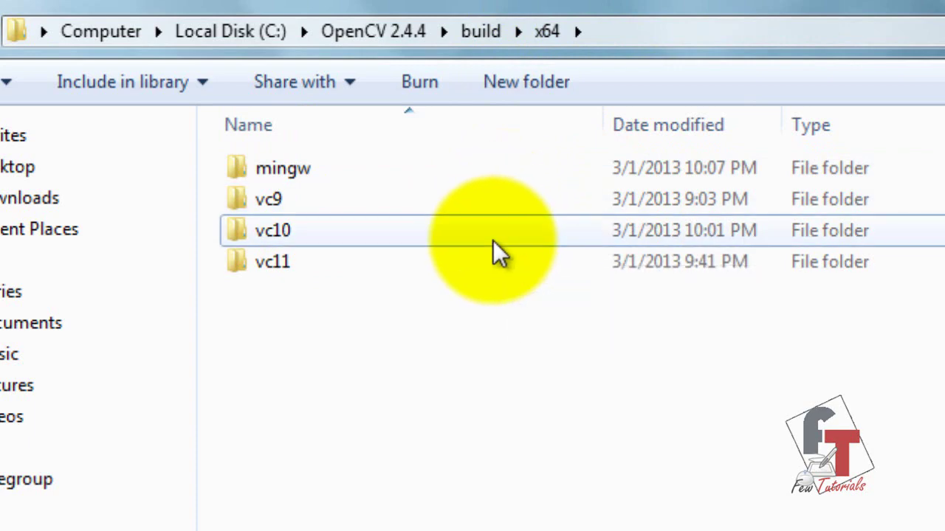
{"action": "left_click", "coordinate": [493, 241]}
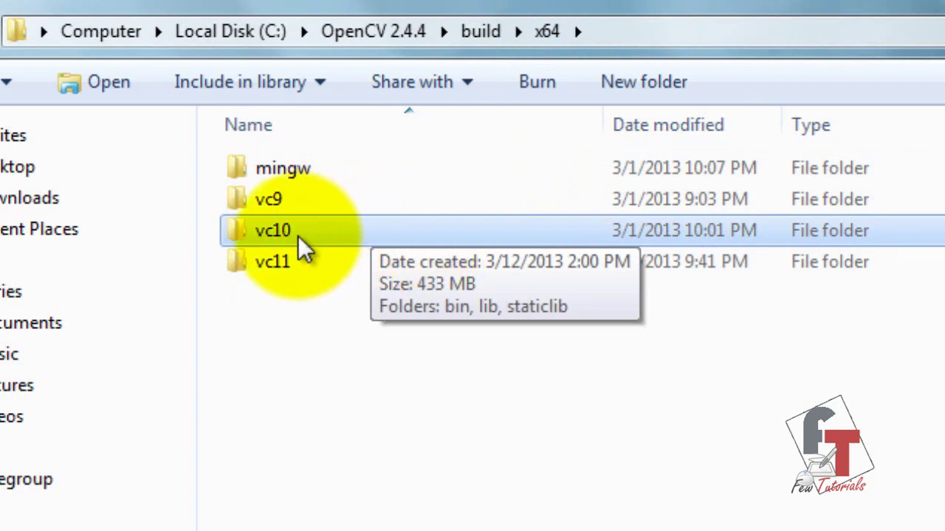
{"action": "mouse_move", "coordinate": [283, 269]}
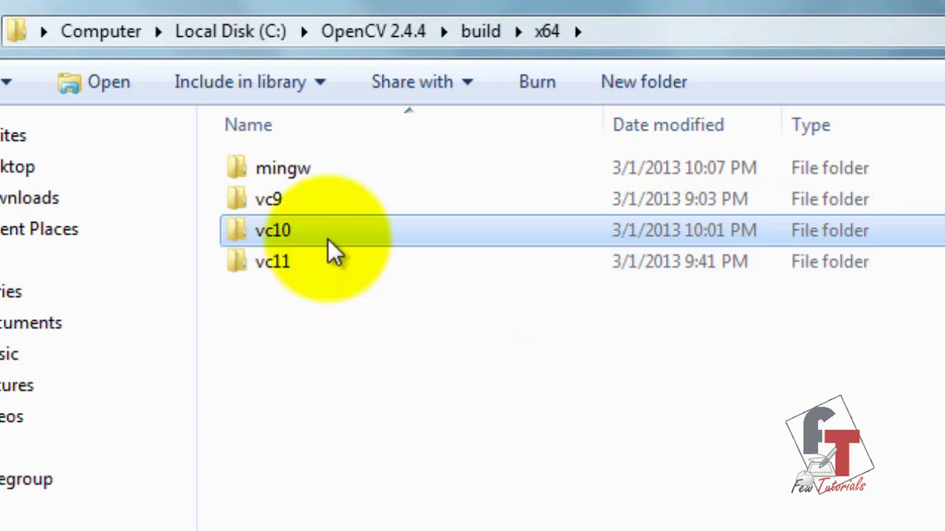
{"action": "double_click", "coordinate": [308, 233]}
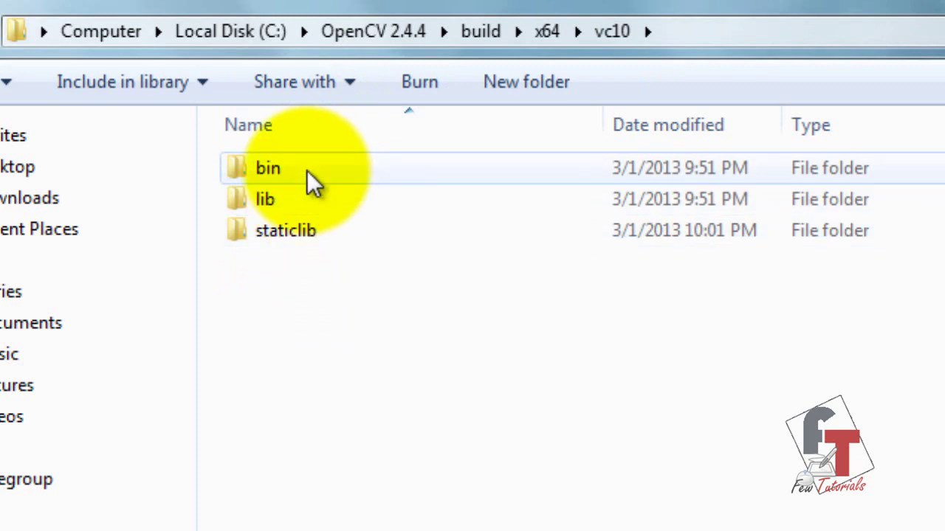
Open the bin folder of vc10, examine its DLL files and return to vc10.
{"action": "left_click", "coordinate": [309, 184]}
{"action": "double_click", "coordinate": [308, 178]}
{"action": "scroll", "coordinate": [612, 354], "scroll_direction": "down", "scroll_amount": 4}
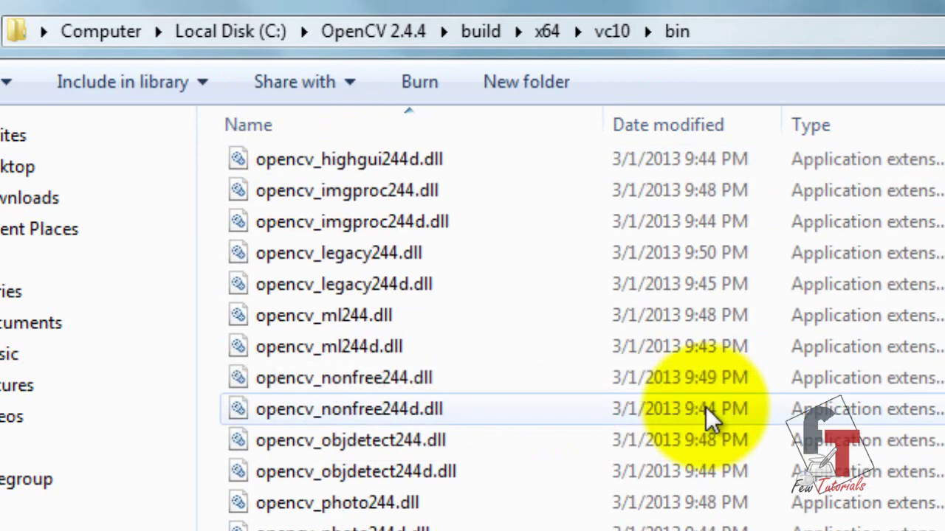
{"action": "scroll", "coordinate": [705, 406], "scroll_direction": "up", "scroll_amount": 3}
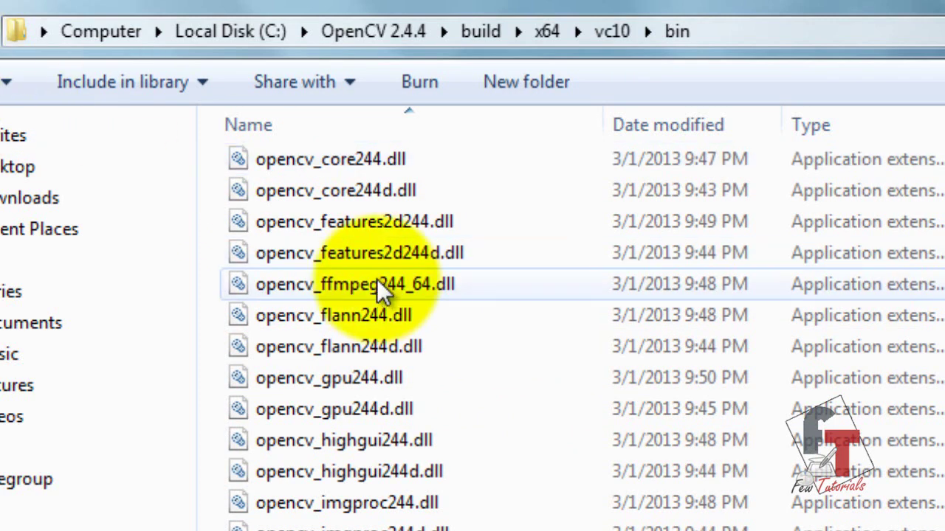
{"action": "scroll", "coordinate": [384, 296], "scroll_direction": "down", "scroll_amount": 3}
{"action": "scroll", "coordinate": [381, 282], "scroll_direction": "up", "scroll_amount": 4}
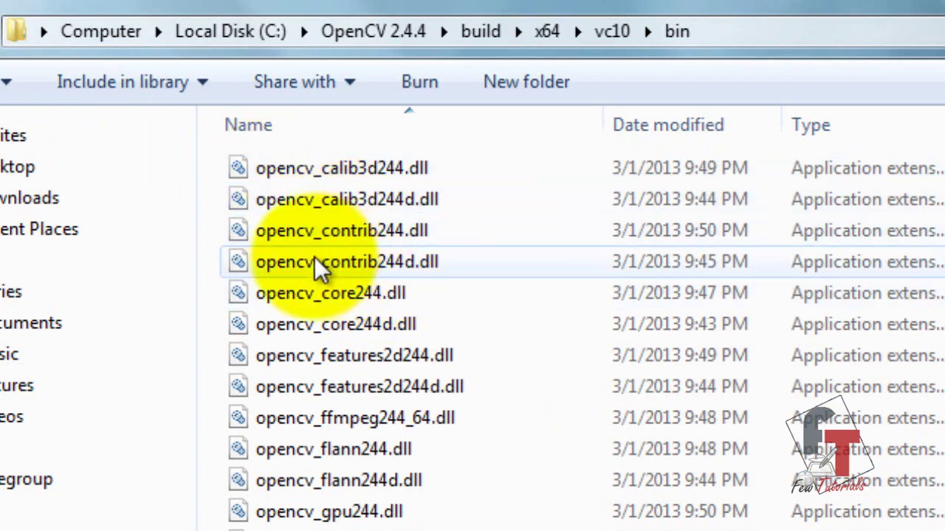
{"action": "scroll", "coordinate": [454, 521], "scroll_direction": "down", "scroll_amount": 1}
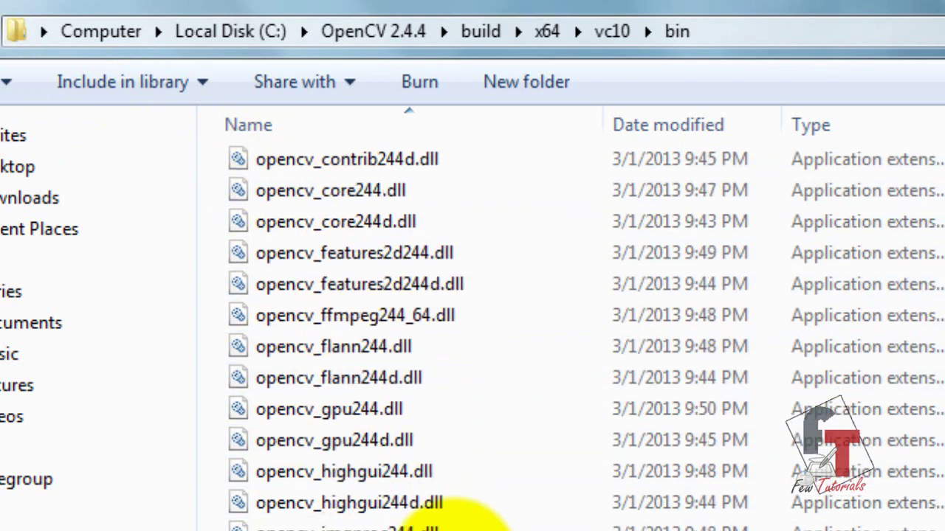
{"action": "scroll", "coordinate": [454, 522], "scroll_direction": "up", "scroll_amount": 1}
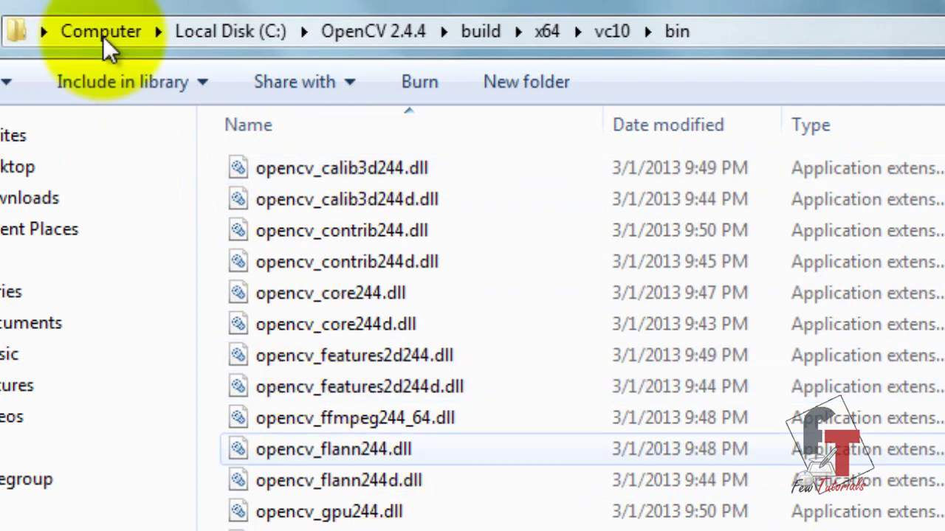
{"action": "key", "text": "BackSpace"}
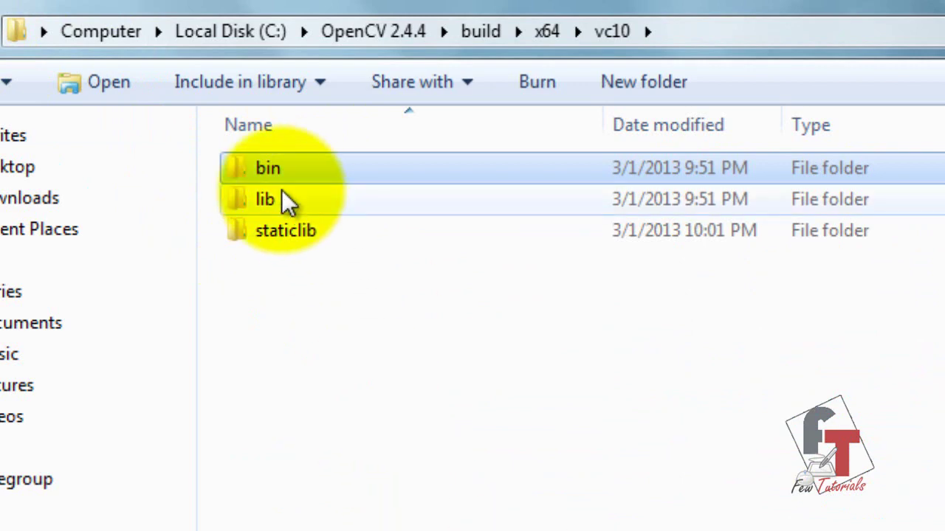
Open the lib folder of vc10 and look through its .lib files.
{"action": "mouse_move", "coordinate": [286, 209]}
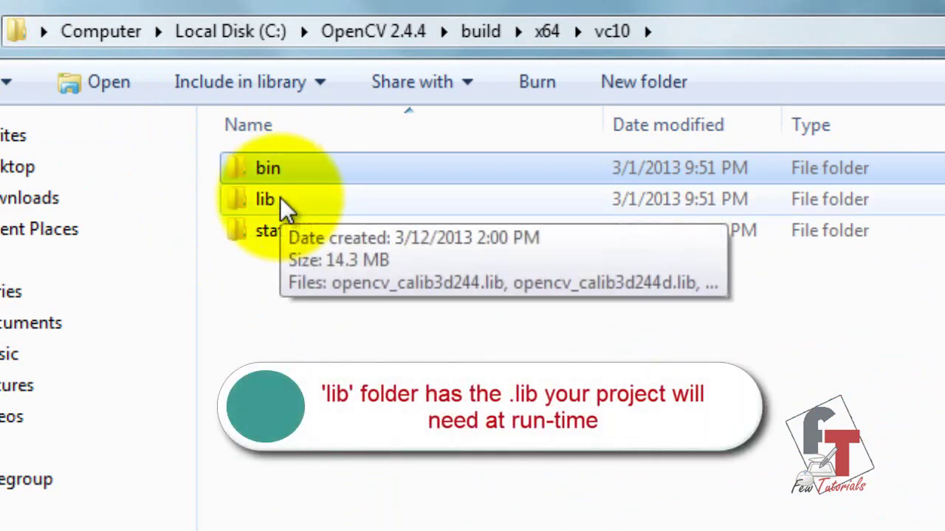
{"action": "double_click", "coordinate": [286, 208]}
{"action": "middle_click", "coordinate": [558, 323]}
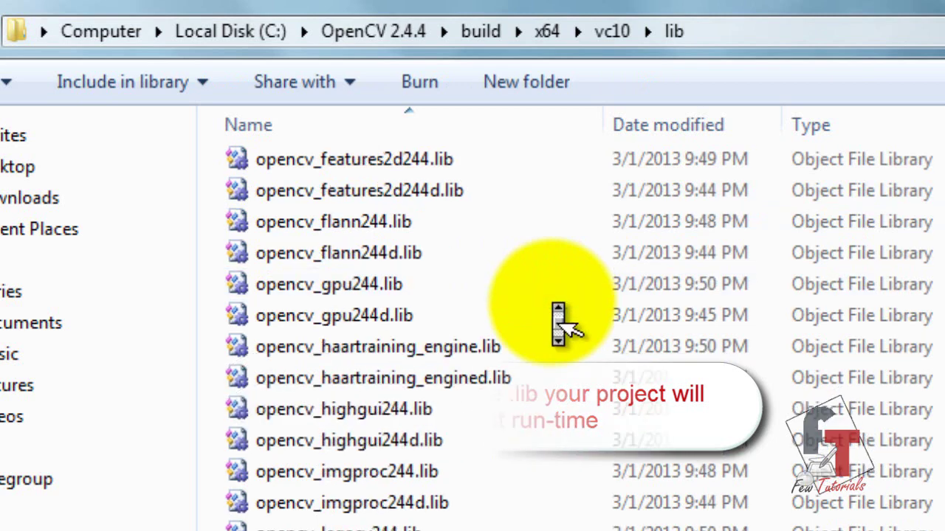
{"action": "middle_click", "coordinate": [558, 324]}
{"action": "scroll", "coordinate": [558, 324], "scroll_direction": "up", "scroll_amount": 5}
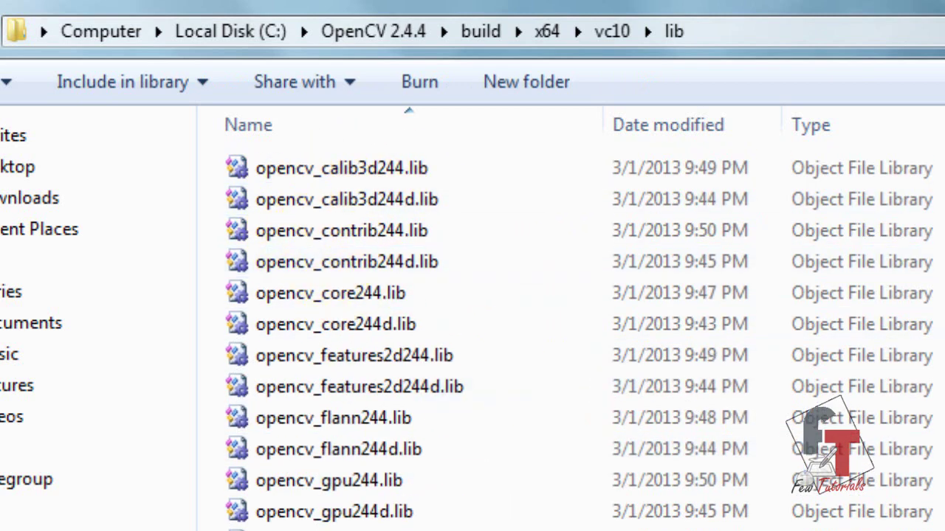
Display and highlight the full path of the lib folder, and return to vc10.
{"action": "left_click", "coordinate": [785, 29]}
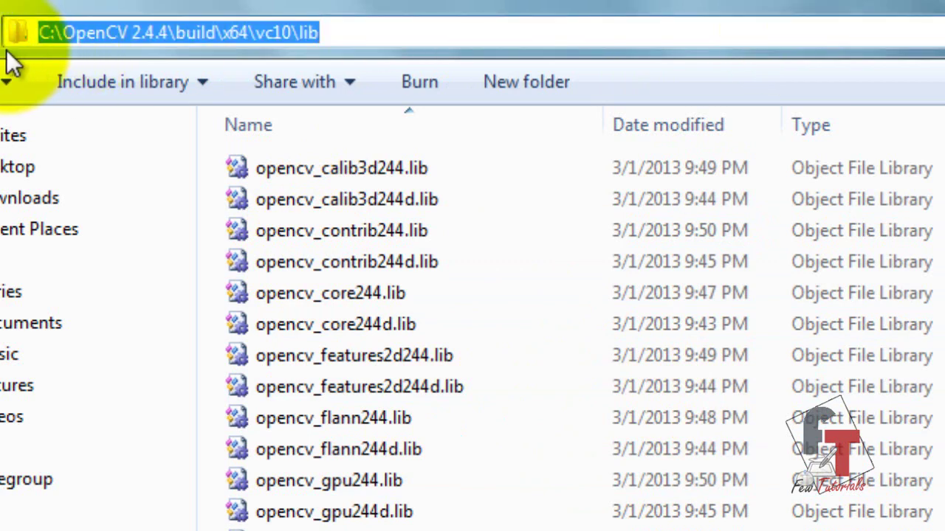
{"action": "left_click", "coordinate": [244, 29]}
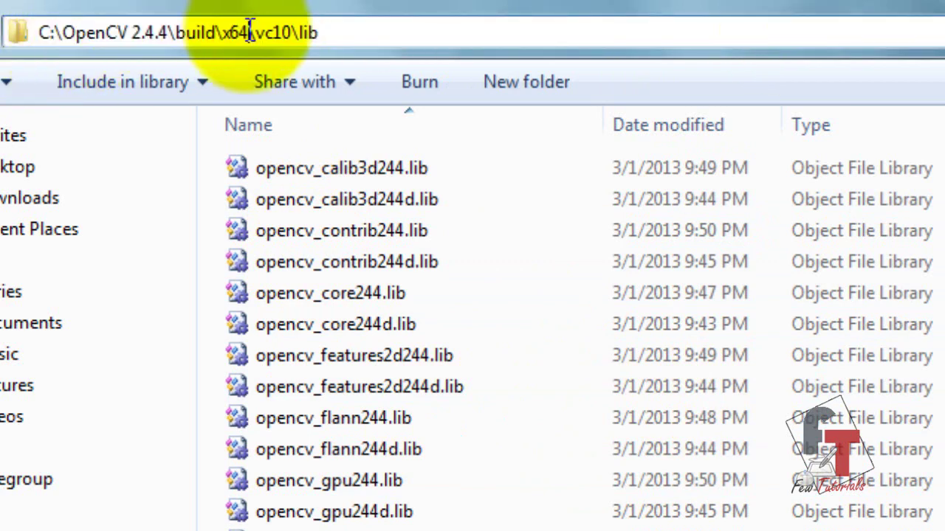
{"action": "left_click_drag", "start_coordinate": [380, 32], "coordinate": [26, 56]}
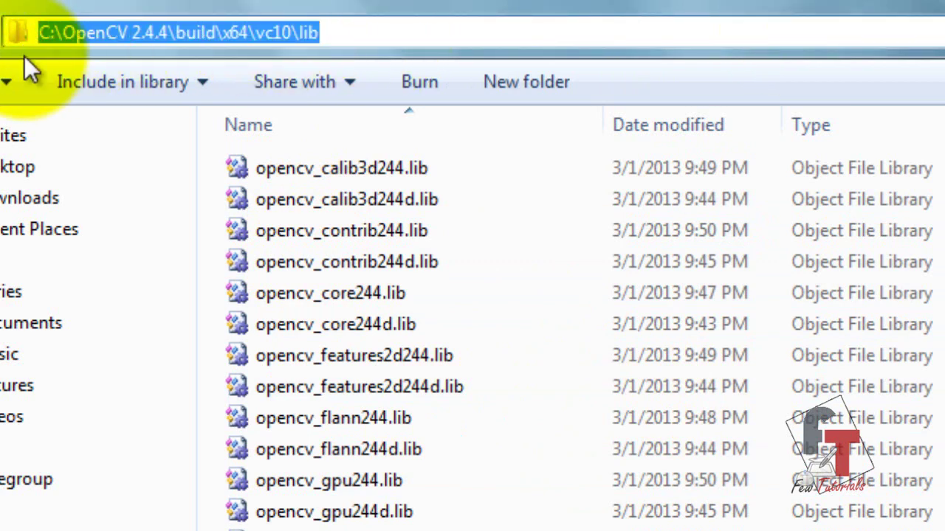
{"action": "left_click", "coordinate": [0, 33]}
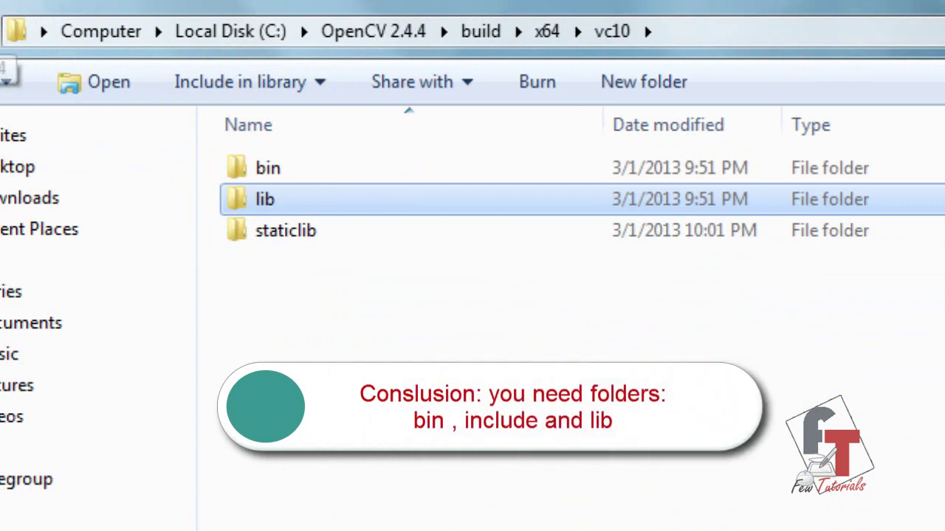
Step back to x64, return to vc10 and point out its bin and lib folders.
{"action": "left_click", "coordinate": [0, 32]}
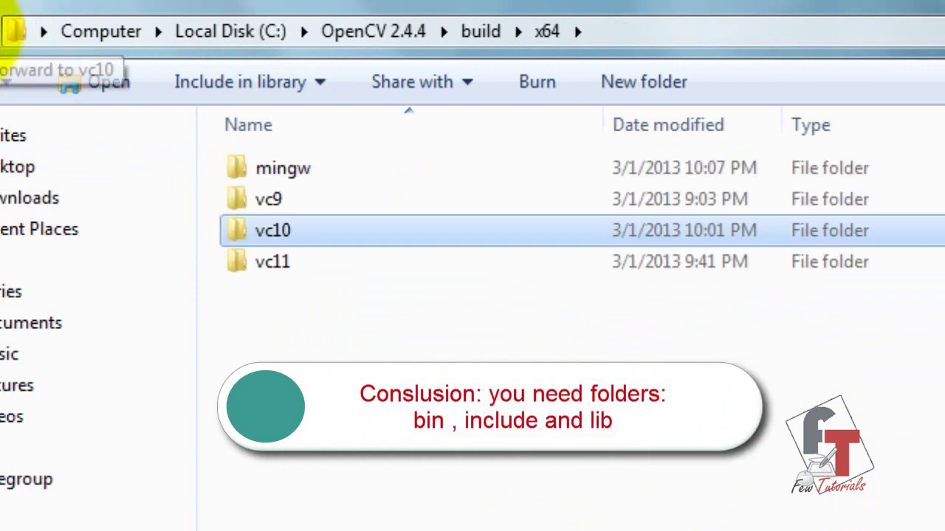
{"action": "left_click", "coordinate": [0, 32]}
{"action": "left_click", "coordinate": [248, 174]}
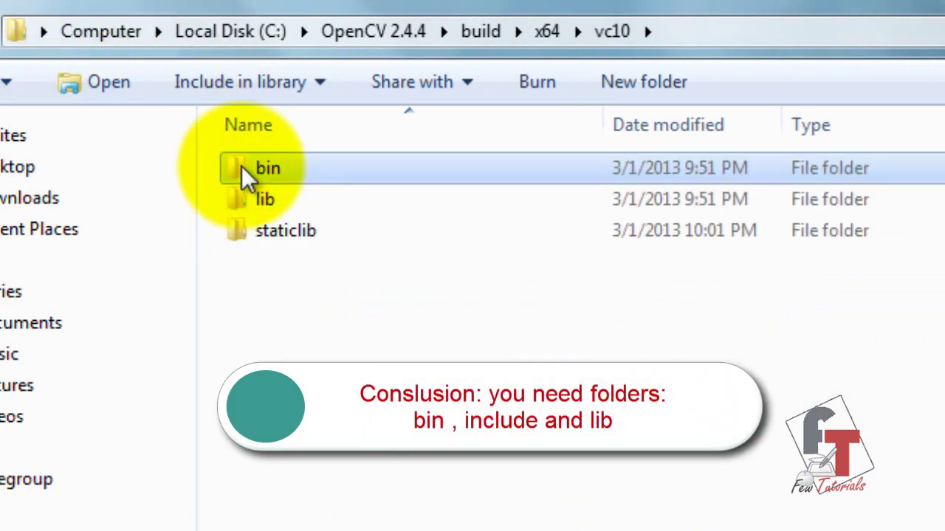
{"action": "left_click", "coordinate": [251, 201]}
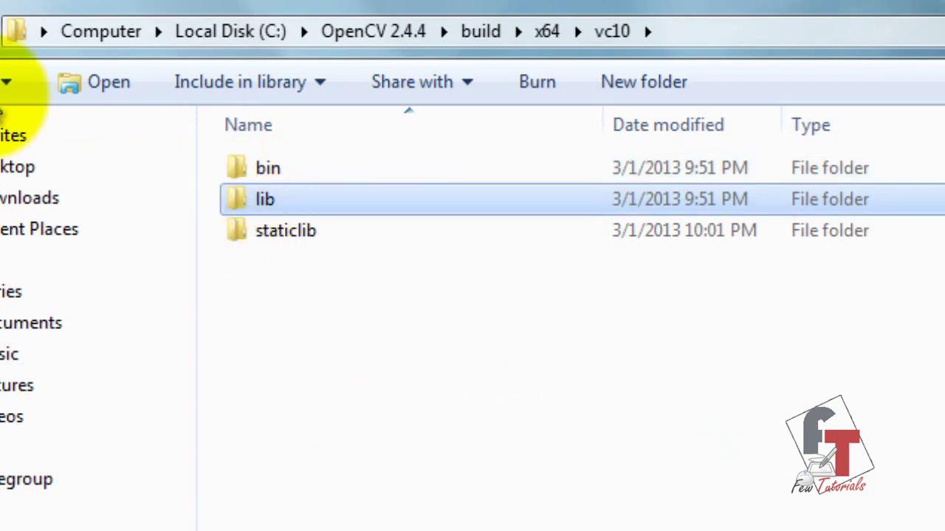
Go back to build, view its include folder and return to the OpenCV 2.4.4 folder.
{"action": "left_click", "coordinate": [0, 32]}
{"action": "left_click", "coordinate": [0, 33]}
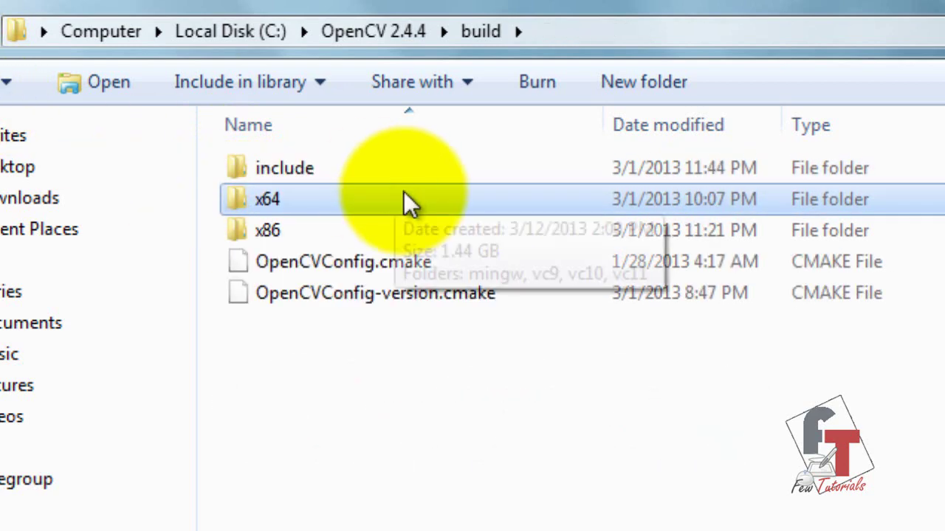
{"action": "double_click", "coordinate": [386, 167]}
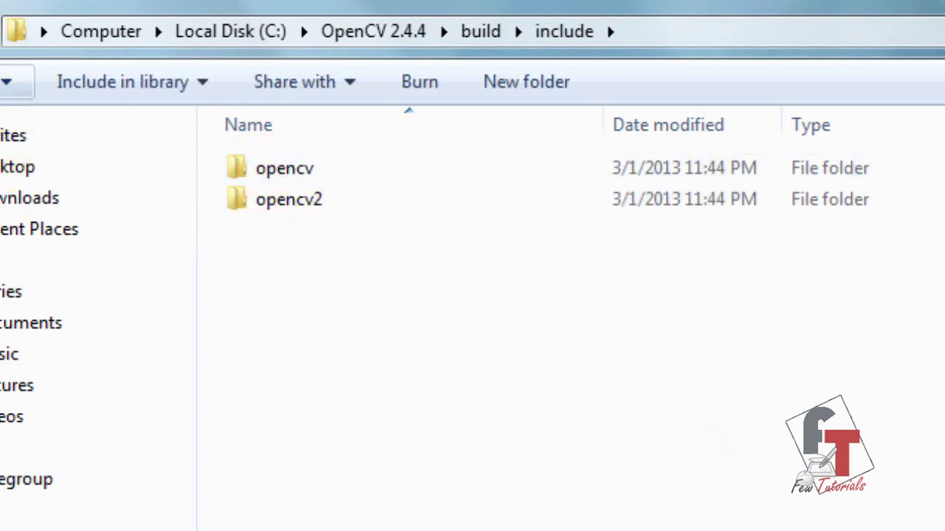
{"action": "left_click", "coordinate": [0, 33]}
{"action": "left_click", "coordinate": [0, 32]}
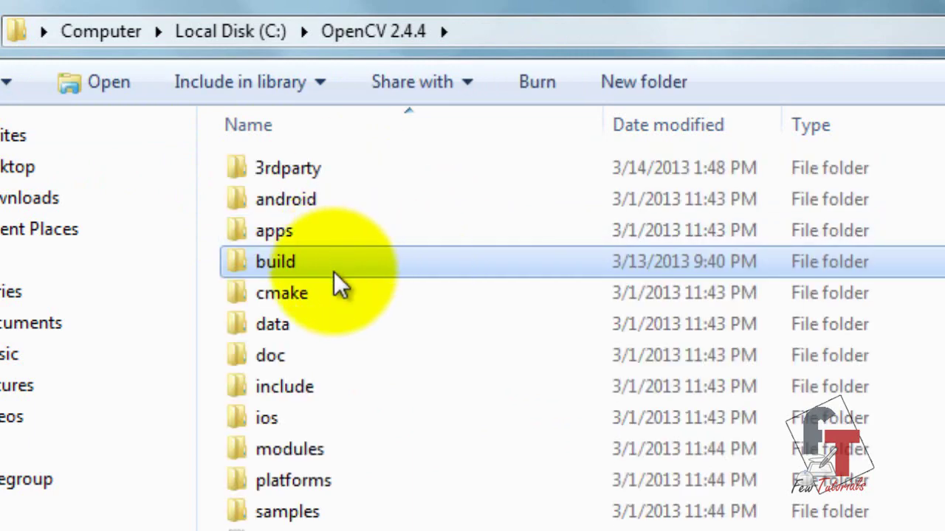
Examine the XML files in the data folder's haarcascades subfolder and return to the OpenCV 2.4.4 folder.
{"action": "left_click", "coordinate": [301, 325]}
{"action": "double_click", "coordinate": [300, 325]}
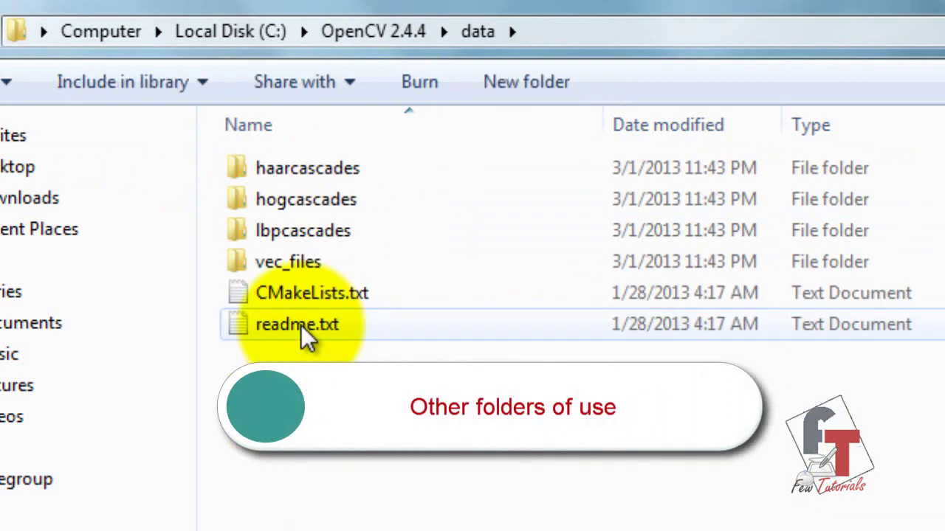
{"action": "double_click", "coordinate": [289, 179]}
{"action": "scroll", "coordinate": [291, 188], "scroll_direction": "down", "scroll_amount": 1}
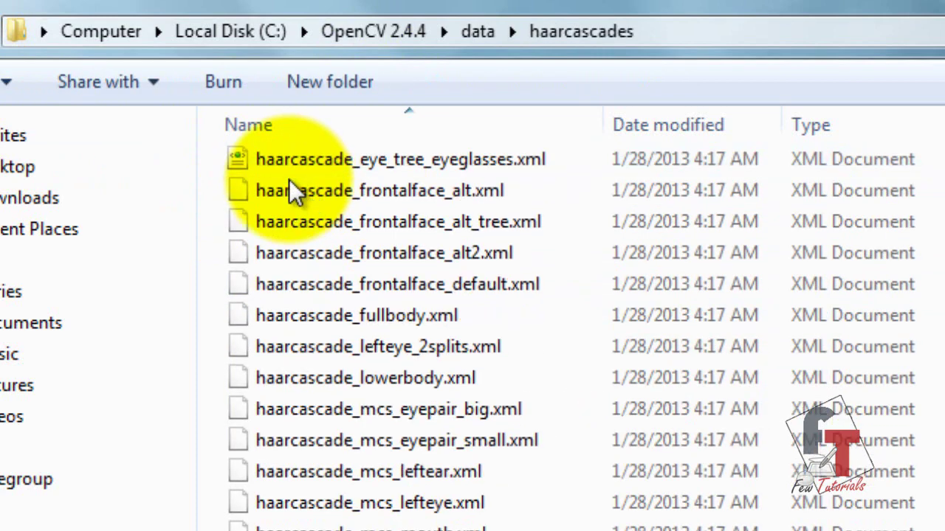
{"action": "scroll", "coordinate": [289, 180], "scroll_direction": "up", "scroll_amount": 1}
{"action": "key", "text": "alt+Left"}
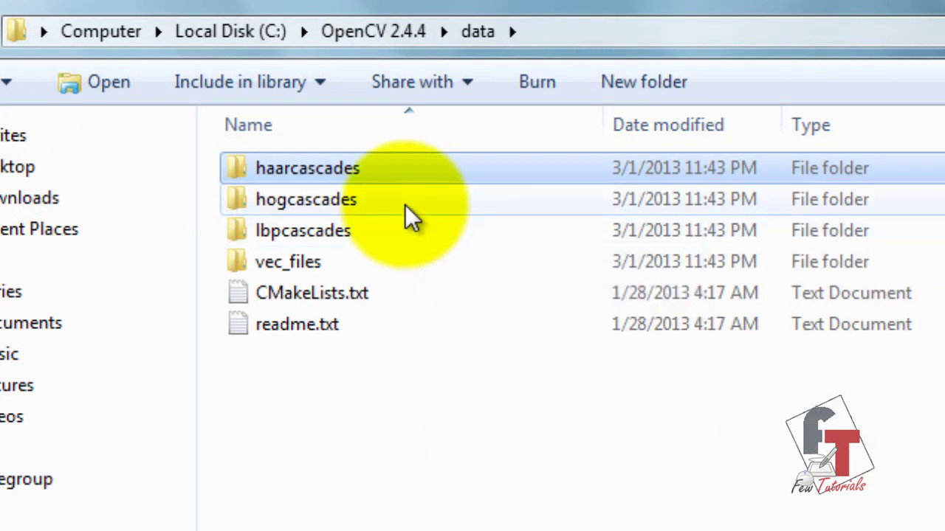
{"action": "key", "text": "alt+Left"}
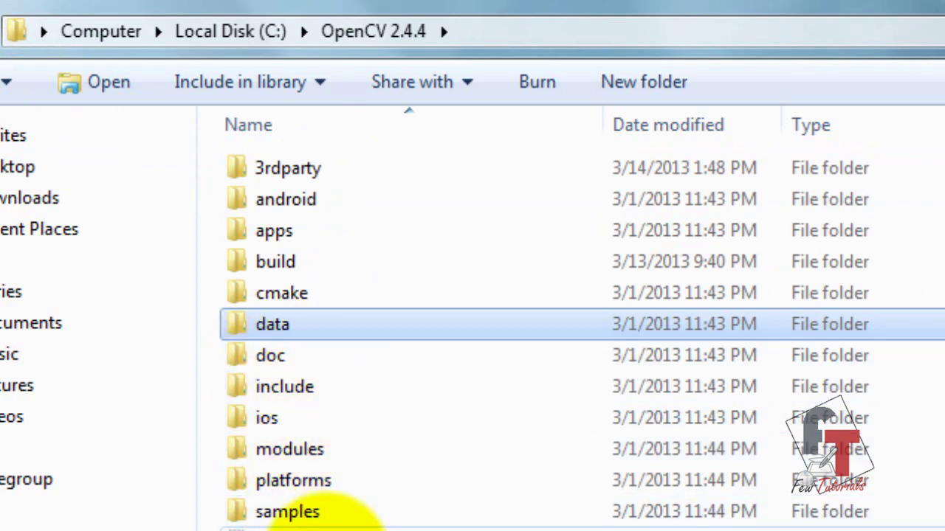
View the contents of the samples folder and return to the OpenCV 2.4.4 folder.
{"action": "double_click", "coordinate": [326, 517]}
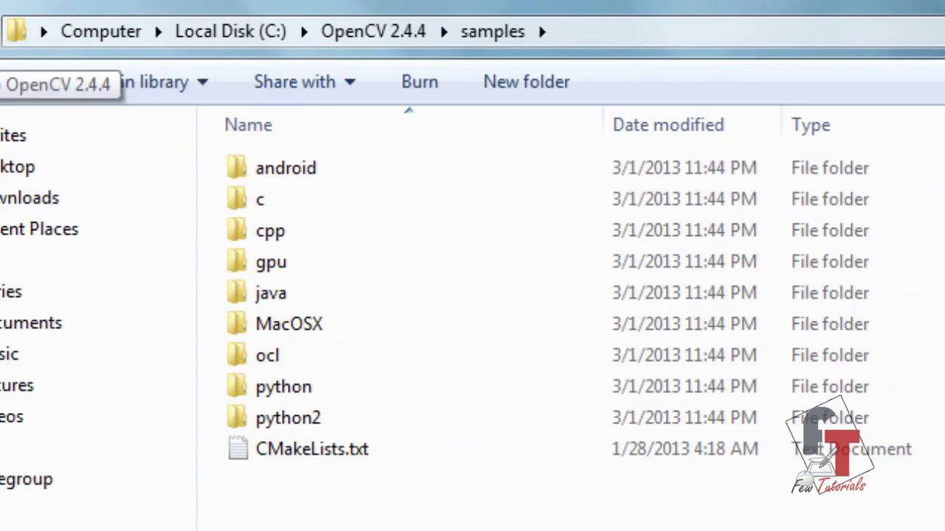
{"action": "left_click", "coordinate": [3, 31]}
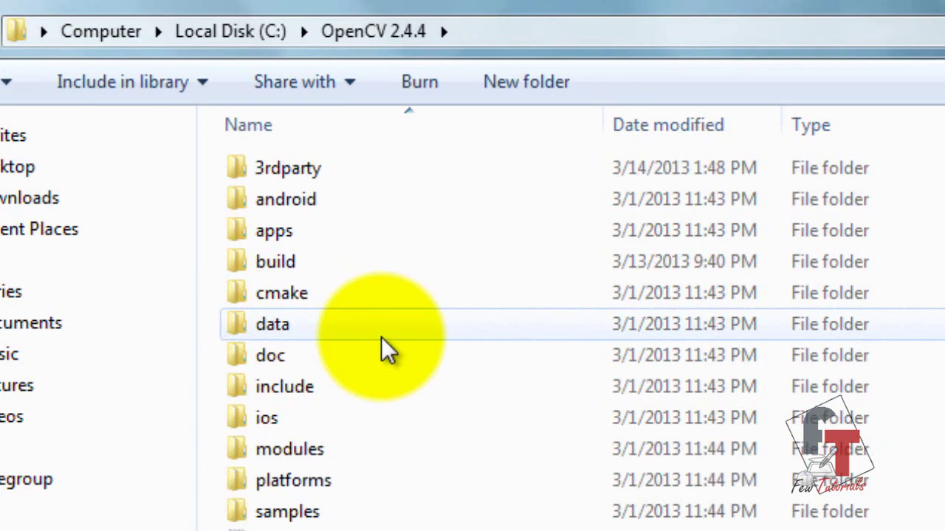